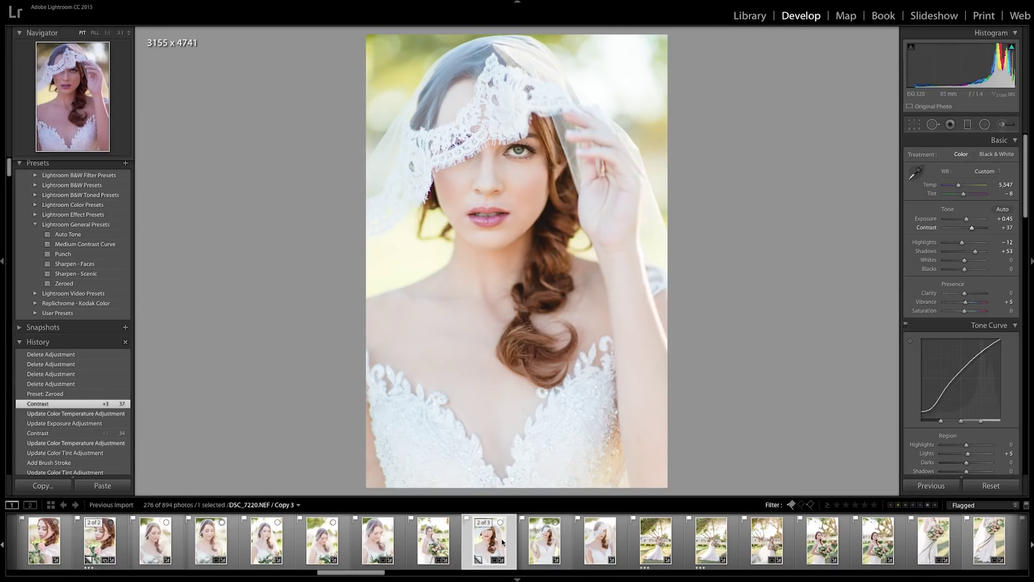
Compare the bridal portrait before and after editing, view two example before/after screenshots, and return to the single-photo Develop view
key("y")
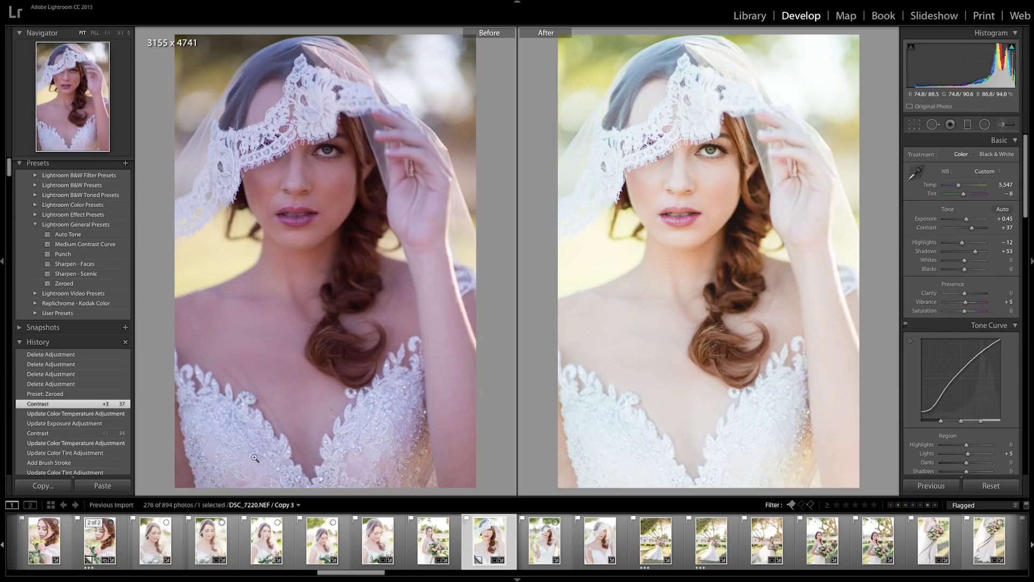
key("space")
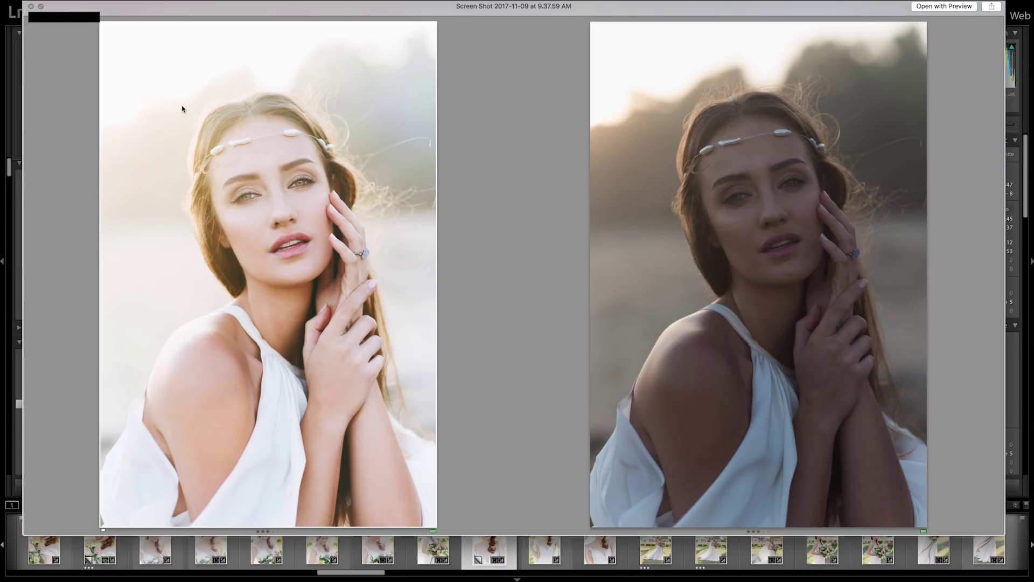
key("Left")
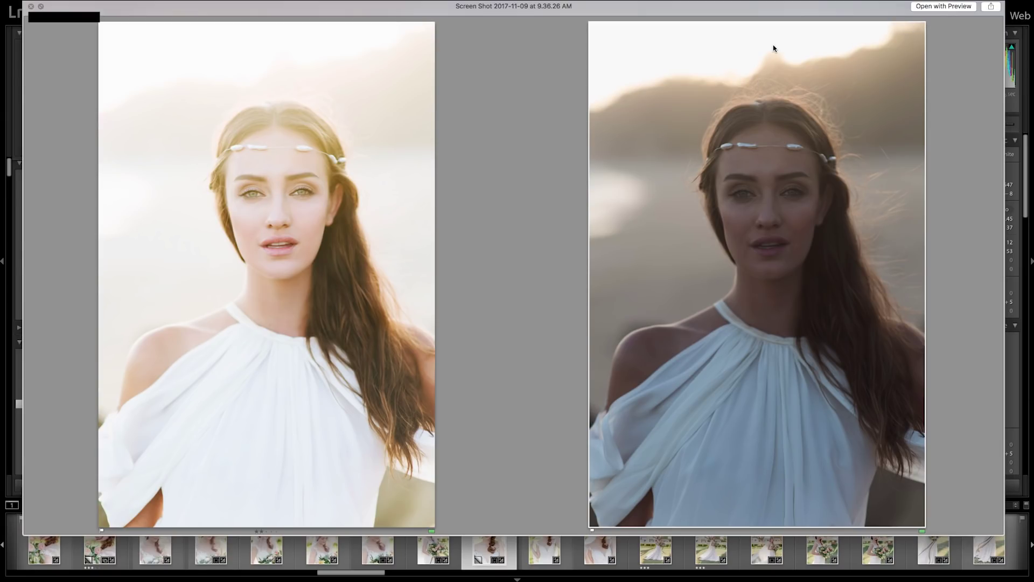
left_click(31, 6)
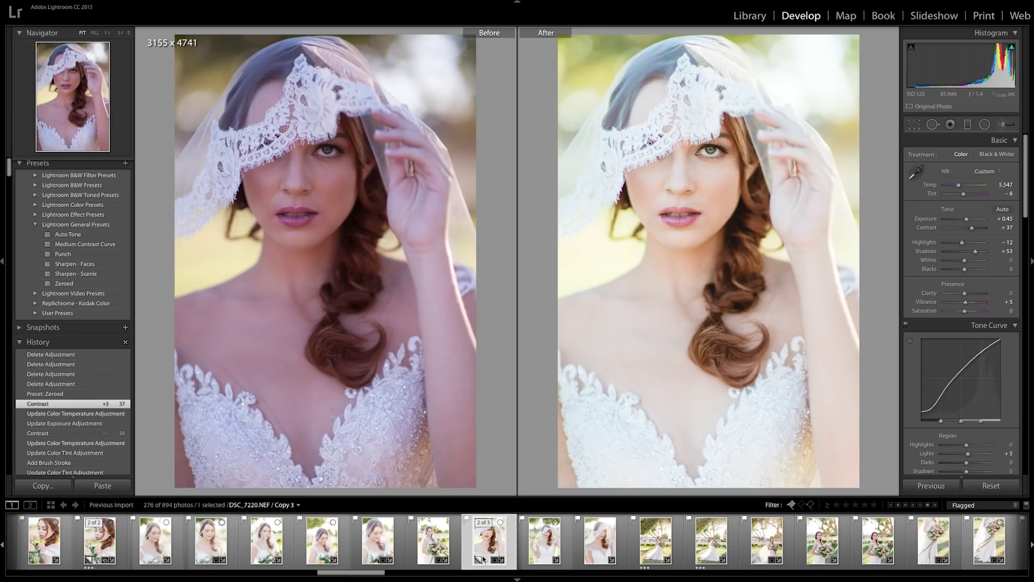
key("e")
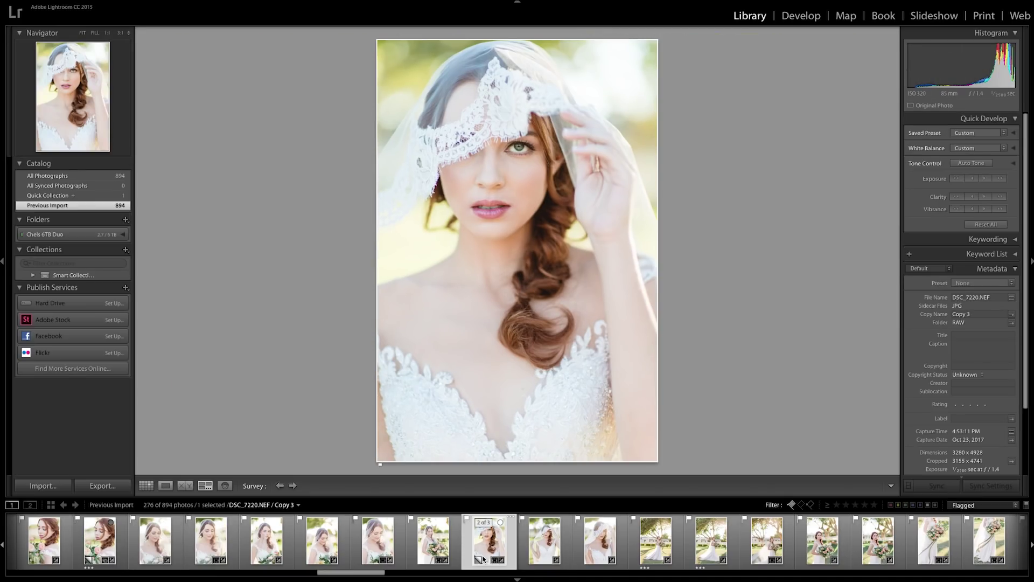
left_click(797, 19)
key("d")
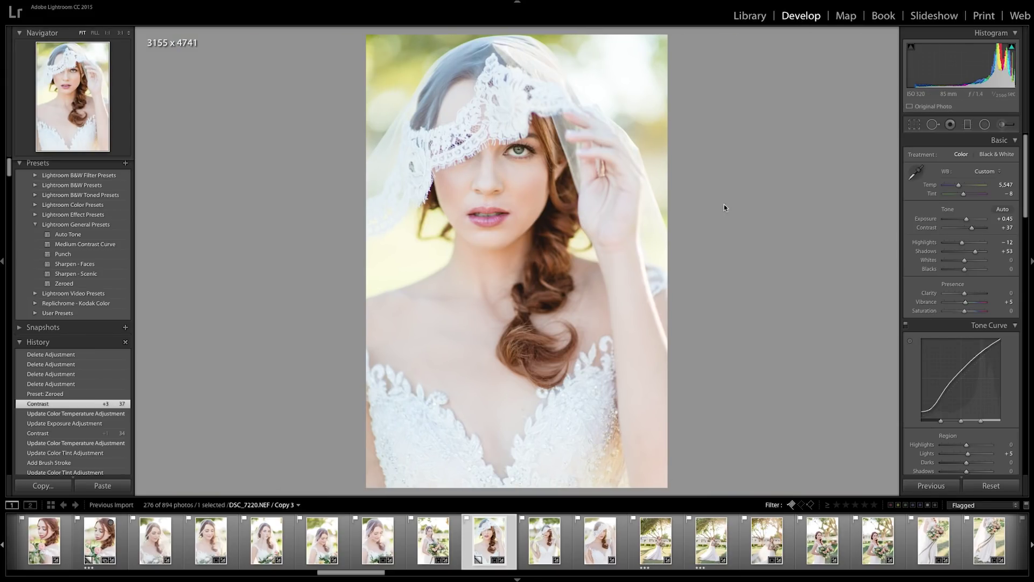
Restore the photo to its most recent Delete Adjustment history state and enable lens profile corrections
left_click(57, 356)
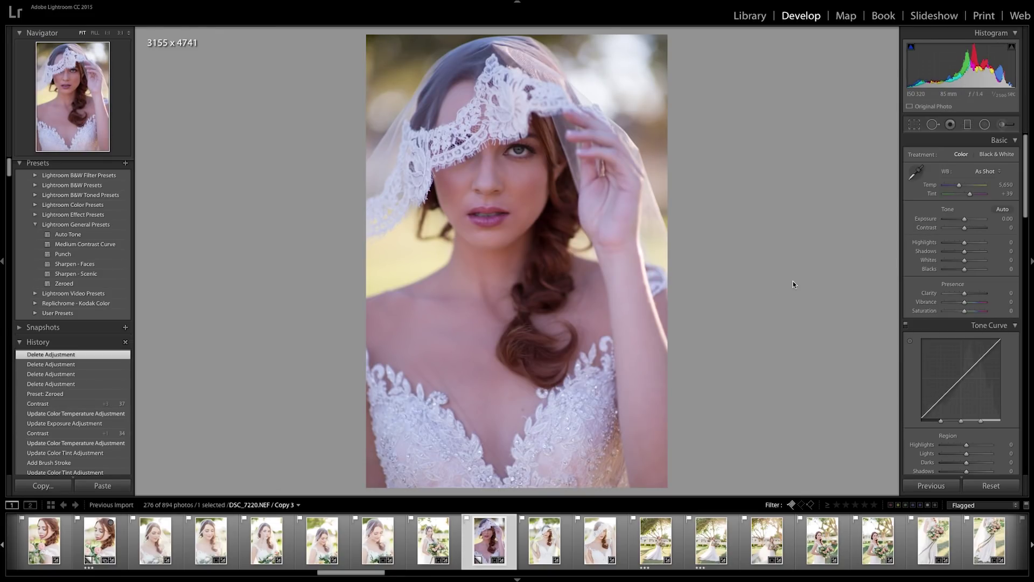
scroll(957, 275, "down", 15)
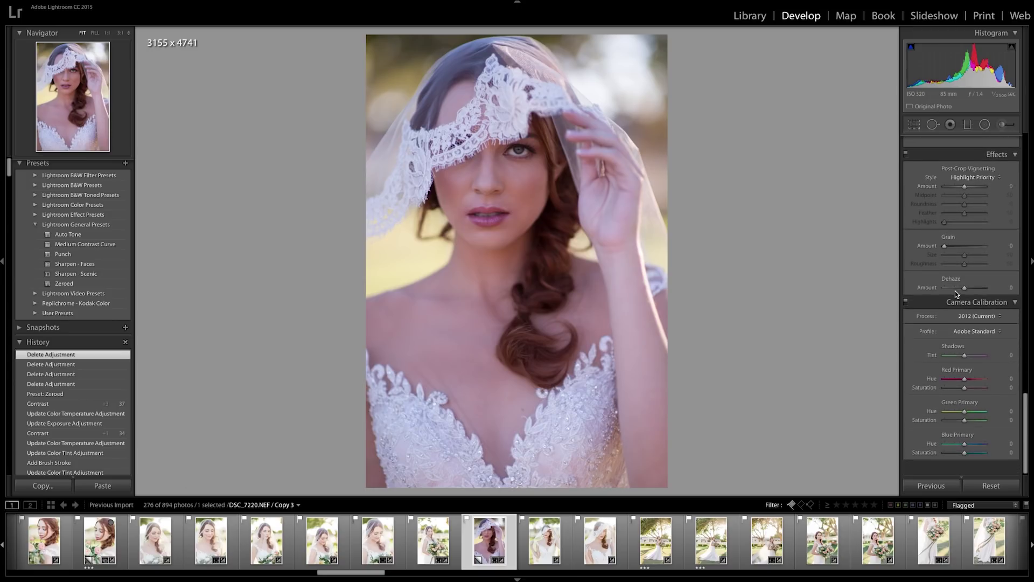
scroll(955, 273, "up", 10)
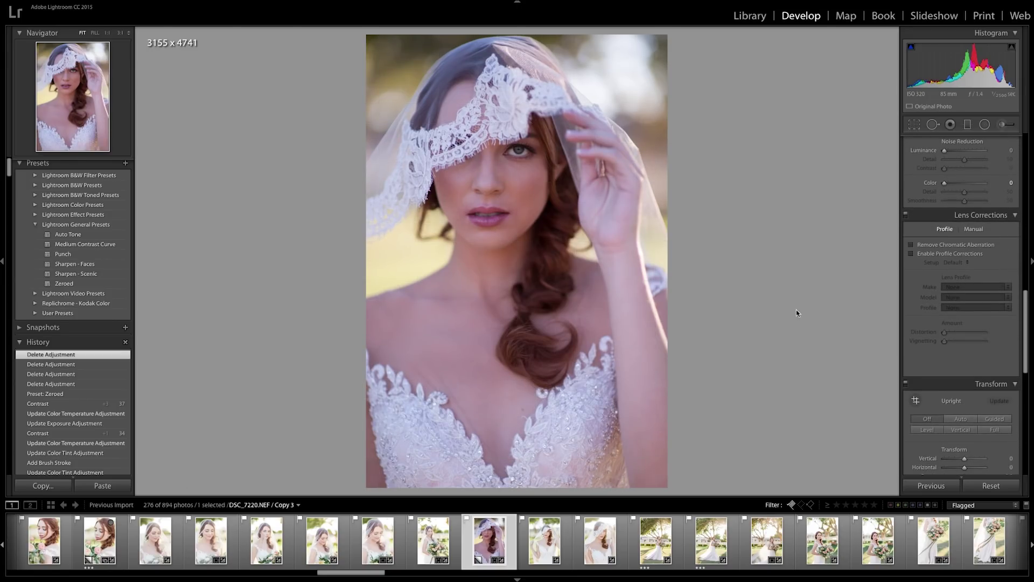
left_click(947, 254)
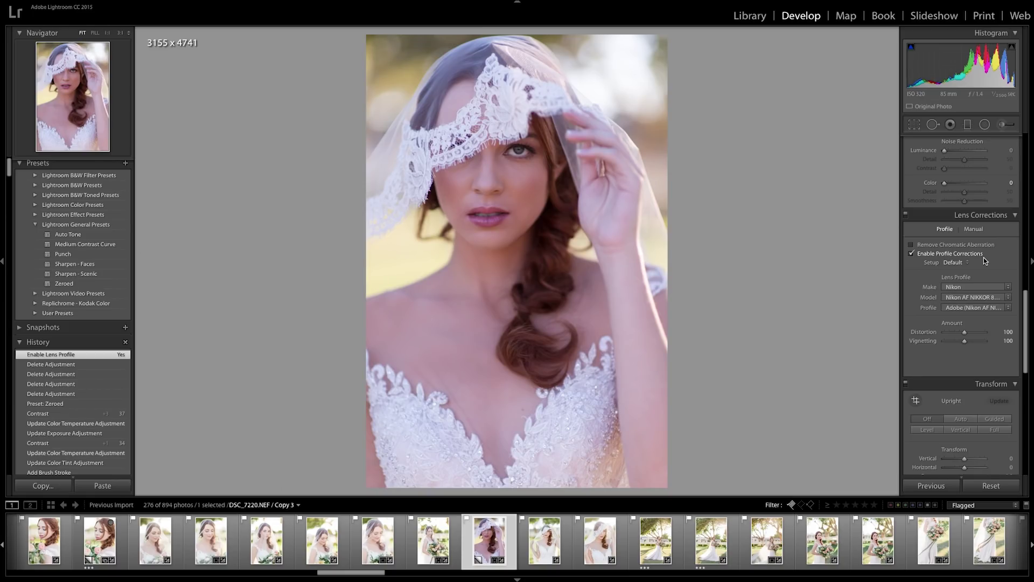
Brighten the portrait with Exposure +0.50 and Shadows +56, and set its white balance to Temp 5,511 and Tint 0
scroll(983, 257, "up", 10)
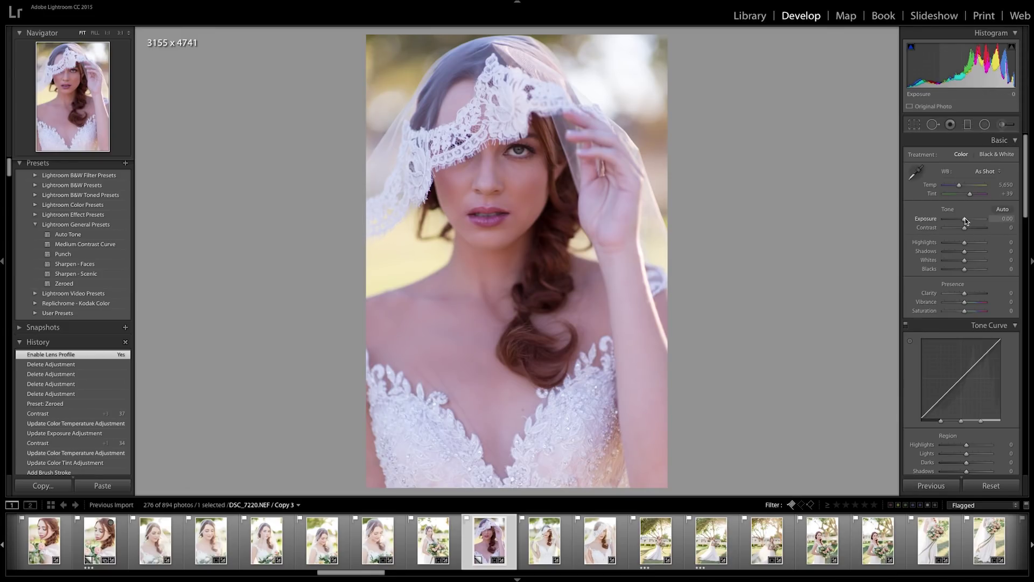
left_click_drag(965, 221, 970, 221)
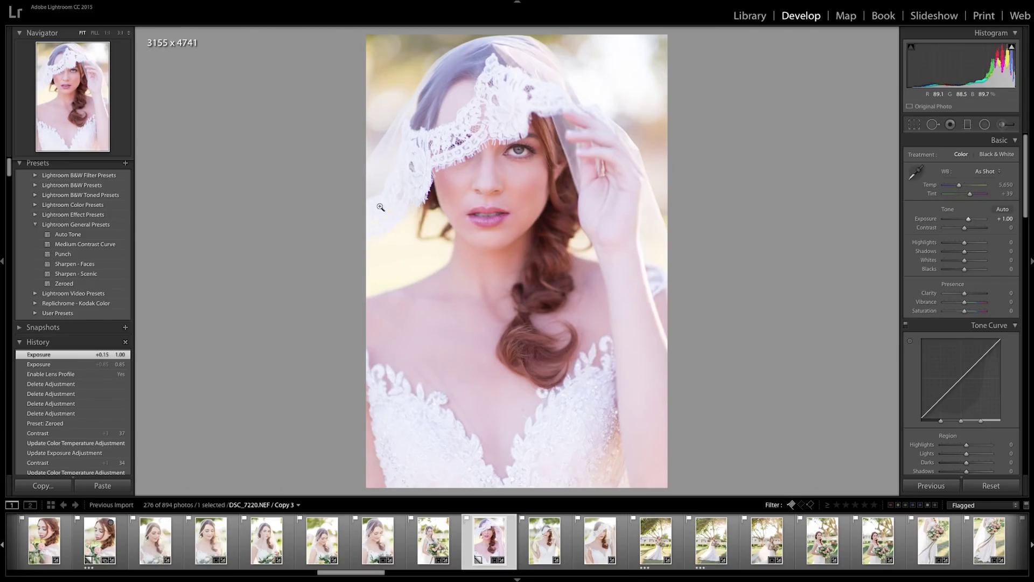
left_click_drag(967, 219, 978, 251)
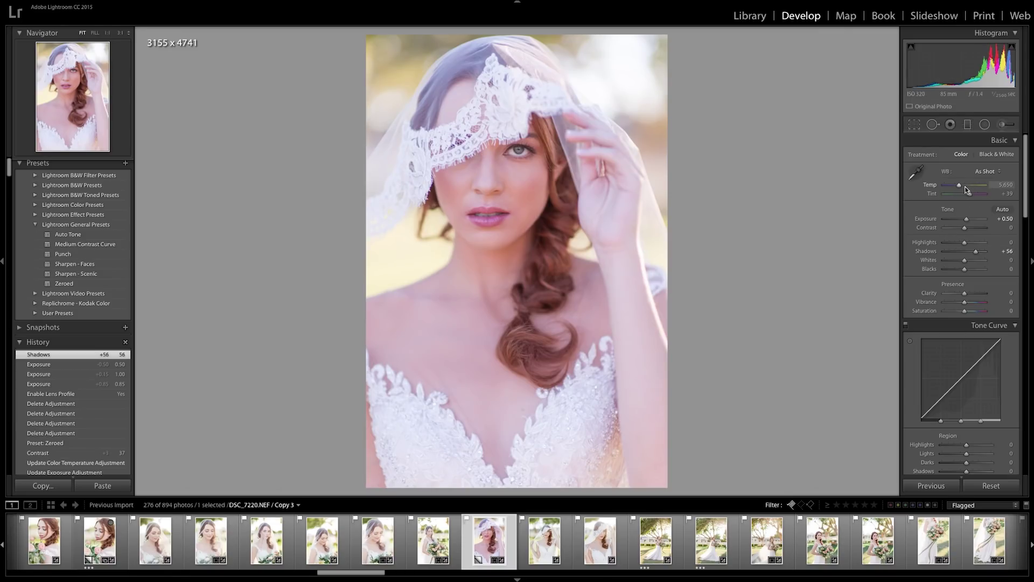
left_click_drag(970, 194, 958, 186)
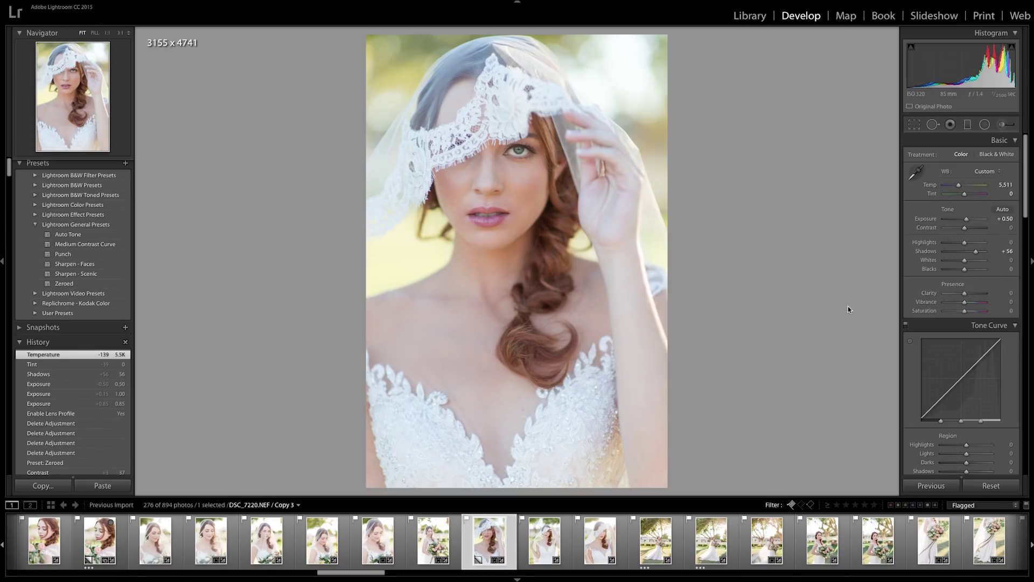
Edit the RGB point curve by raising the midtones, anchoring the highlights and pulling the shadows down slightly
scroll(974, 285, "down", 3)
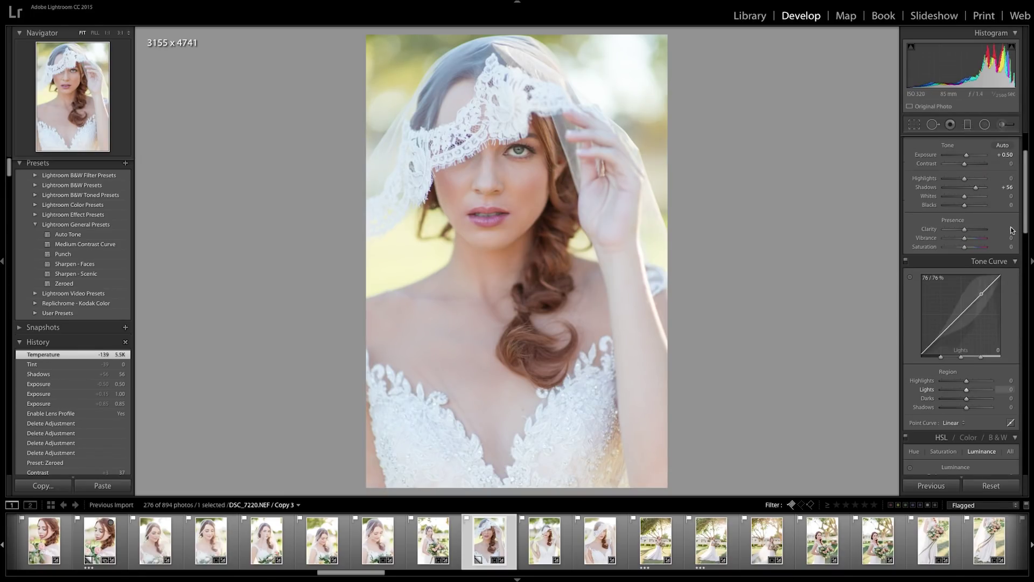
left_click(1010, 423)
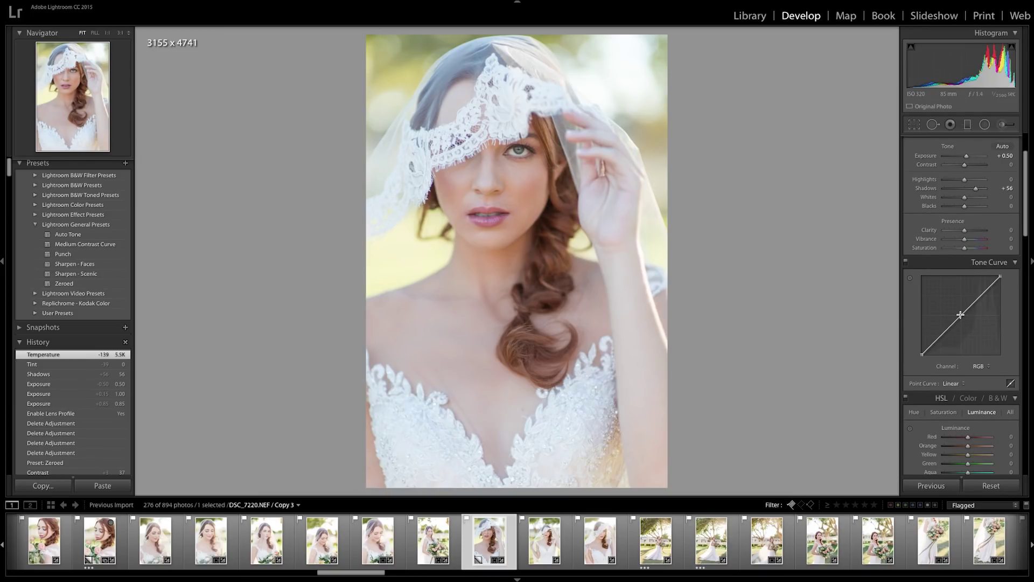
left_click_drag(960, 314, 959, 312)
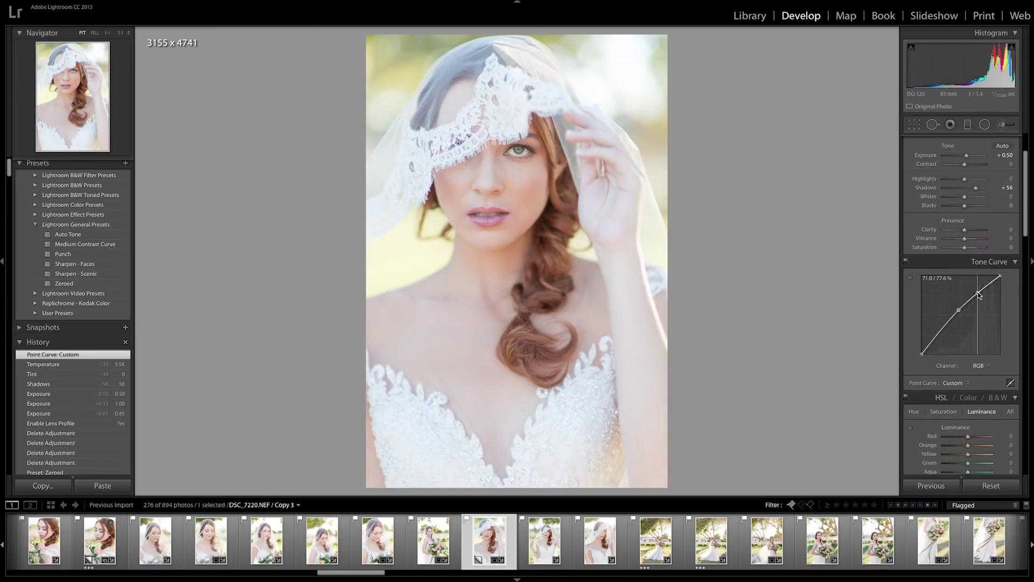
left_click(978, 292)
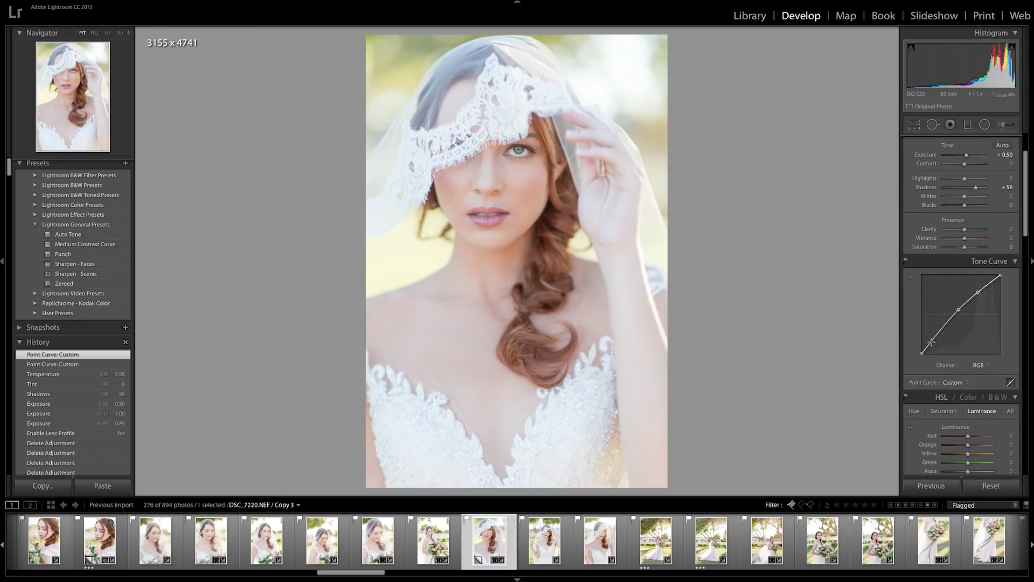
left_click(932, 343)
left_click(932, 345)
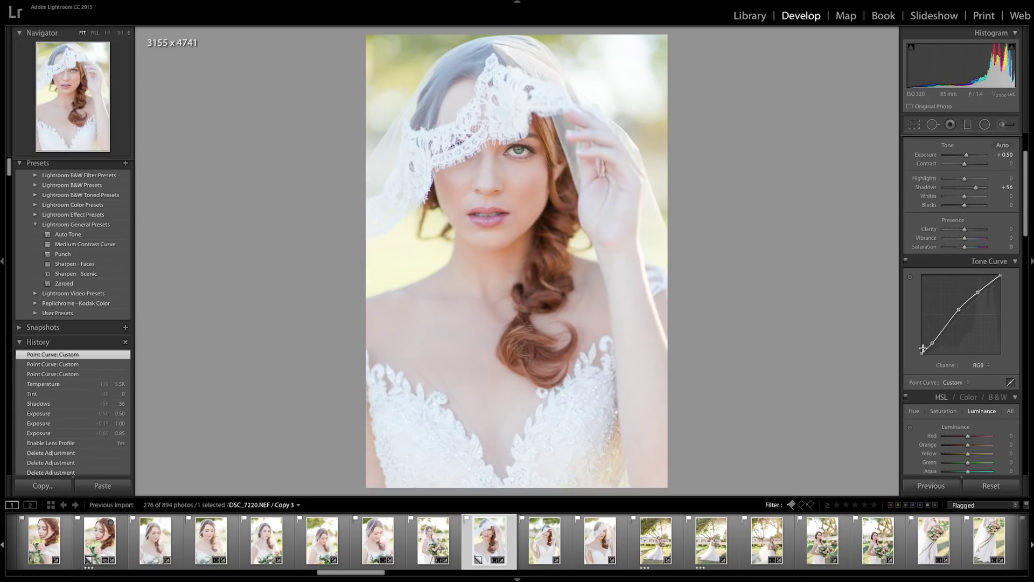
Lift the RGB curve's black point, add a darker midtone point at about 29 / 35 %, and fine-tune the highlight point
left_click_drag(933, 344, 920, 352)
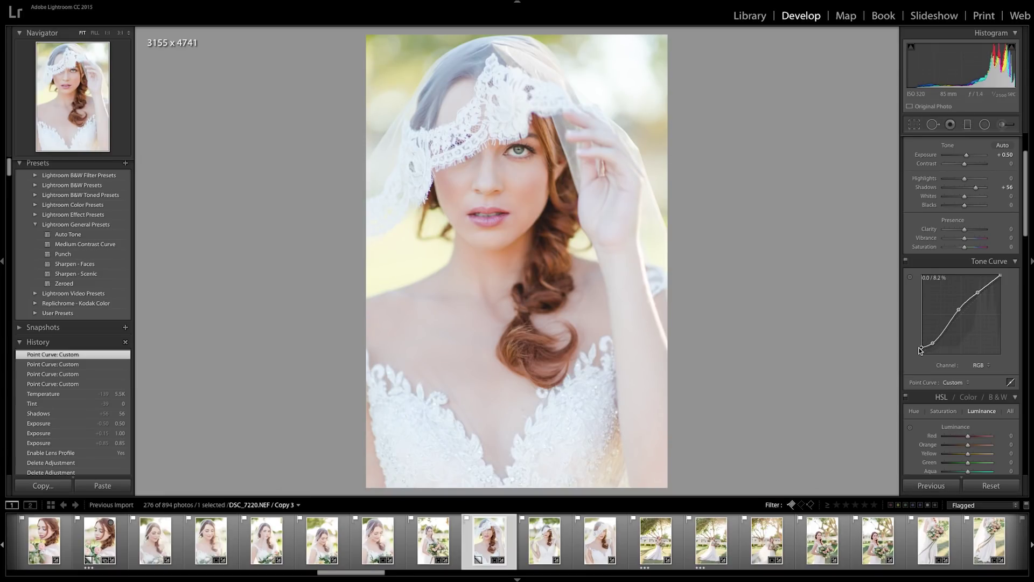
left_click_drag(919, 349, 920, 349)
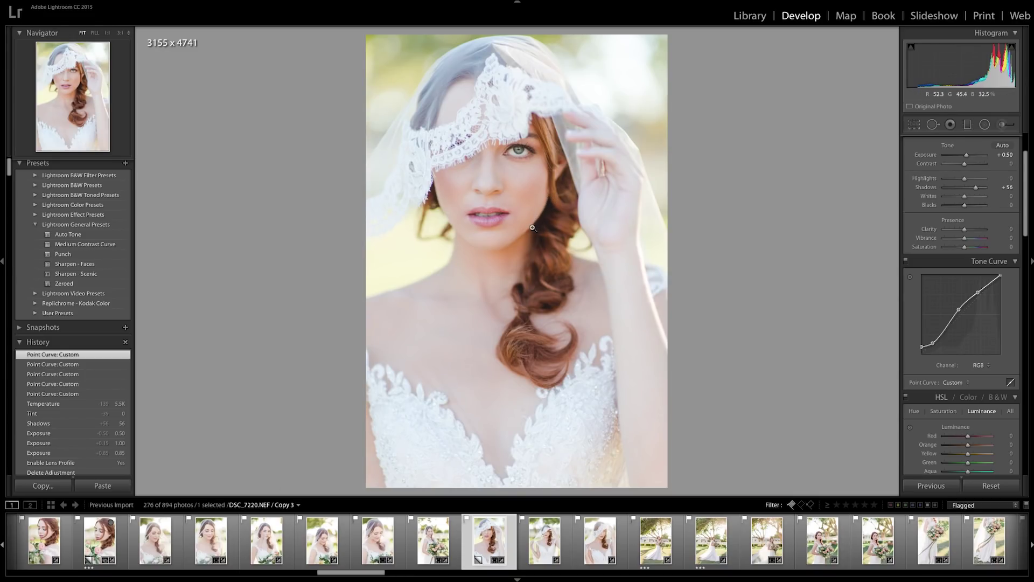
left_click(546, 202)
left_click(589, 238)
left_click_drag(945, 327, 944, 328)
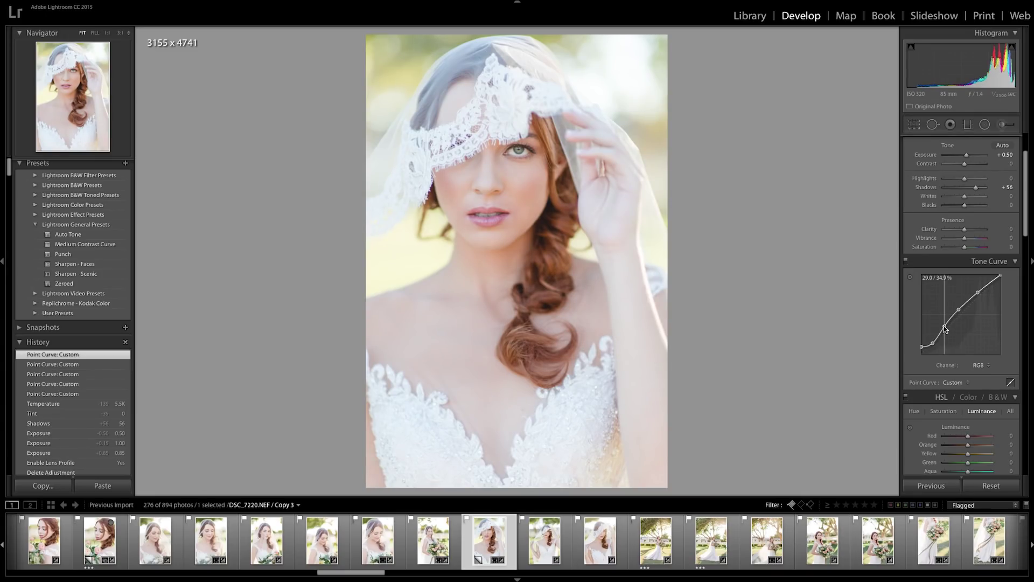
left_click(977, 293)
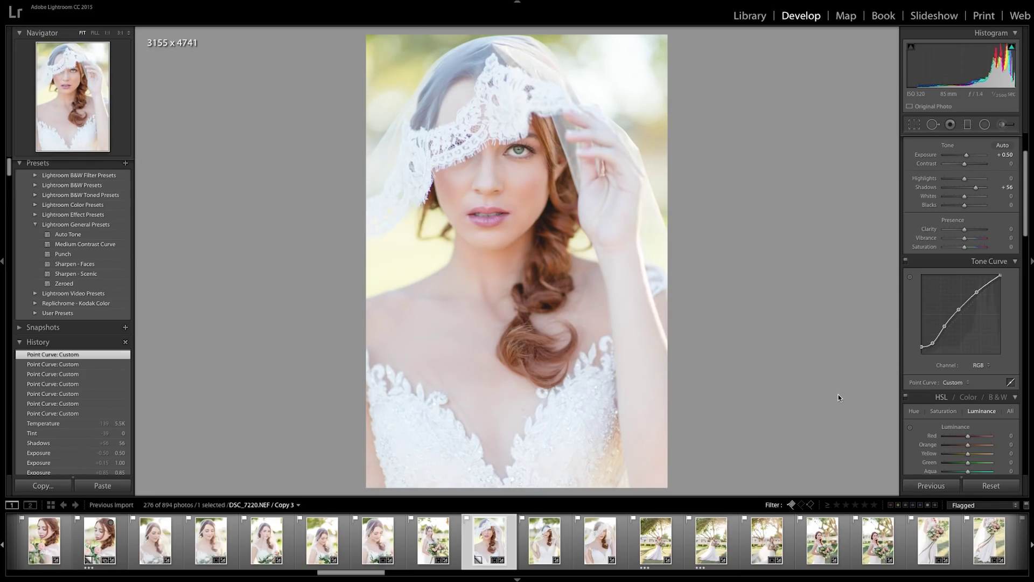
Brighten and mute the skin tones with orange luminance +16 and orange saturation -24
scroll(977, 382, "down", 3)
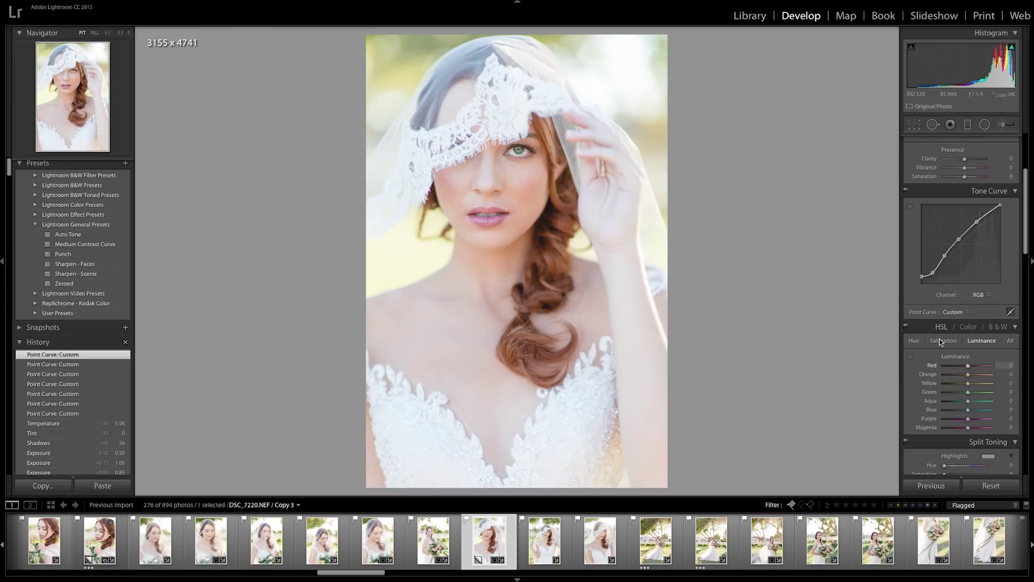
left_click_drag(962, 372, 972, 373)
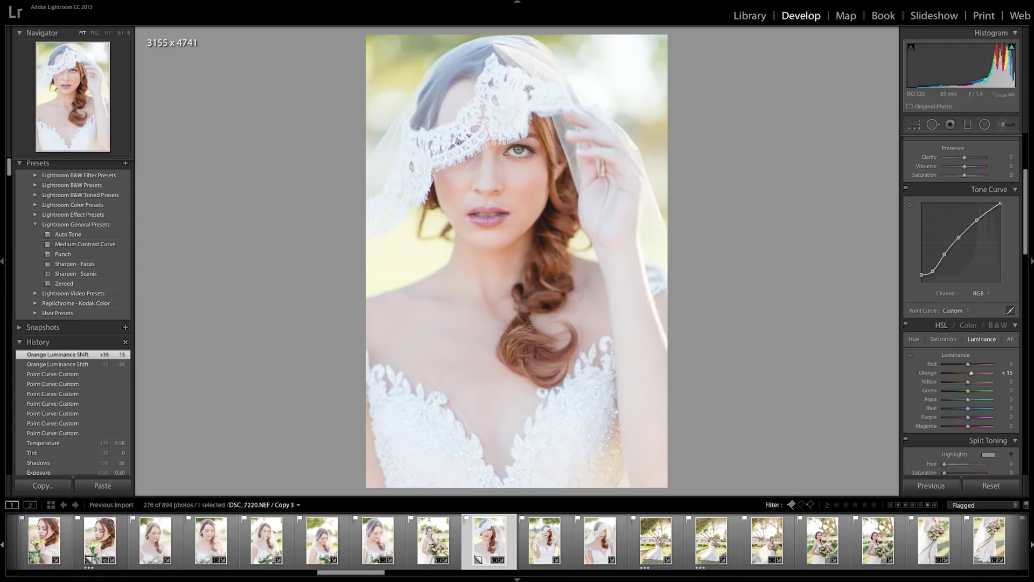
left_click_drag(972, 373, 973, 372)
left_click(956, 338)
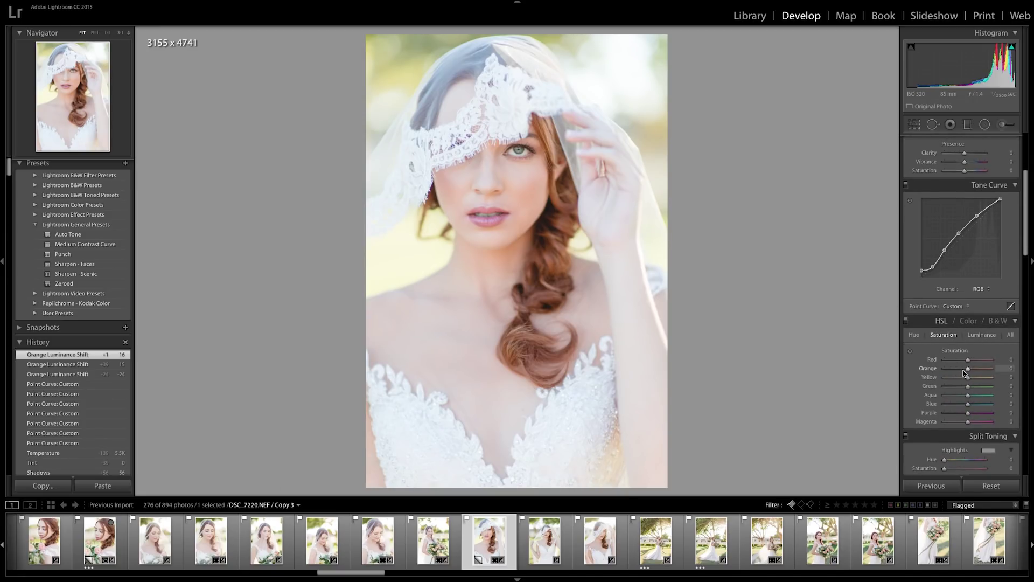
left_click_drag(962, 367, 962, 368)
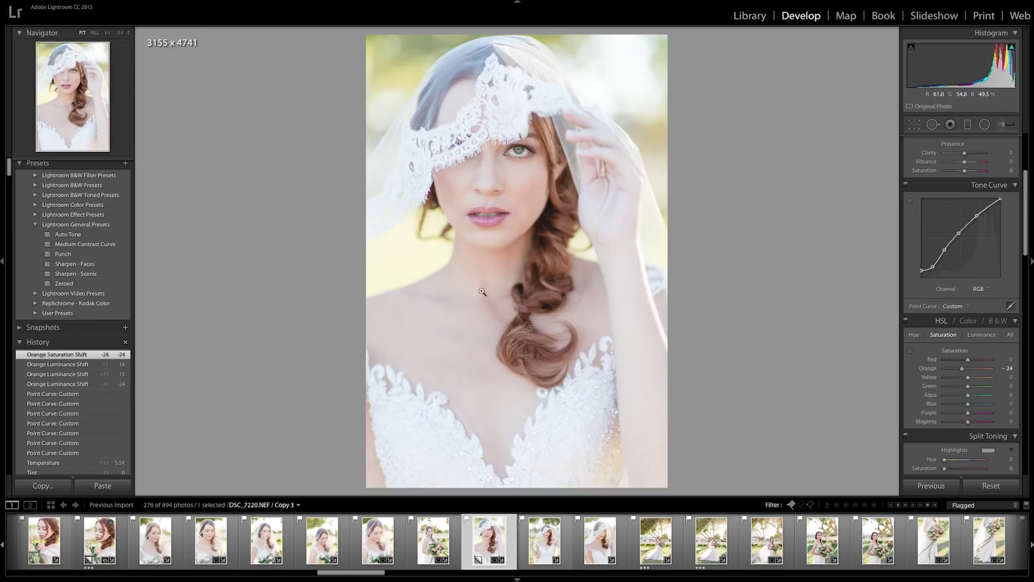
Increase the portrait's Contrast to +35
scroll(949, 380, "up", 5)
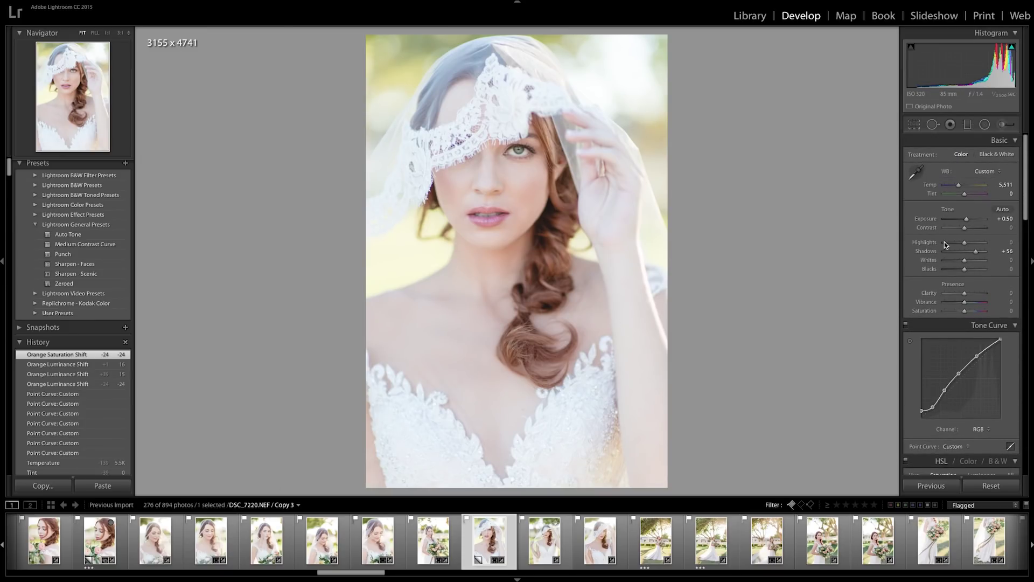
left_click_drag(964, 228, 971, 227)
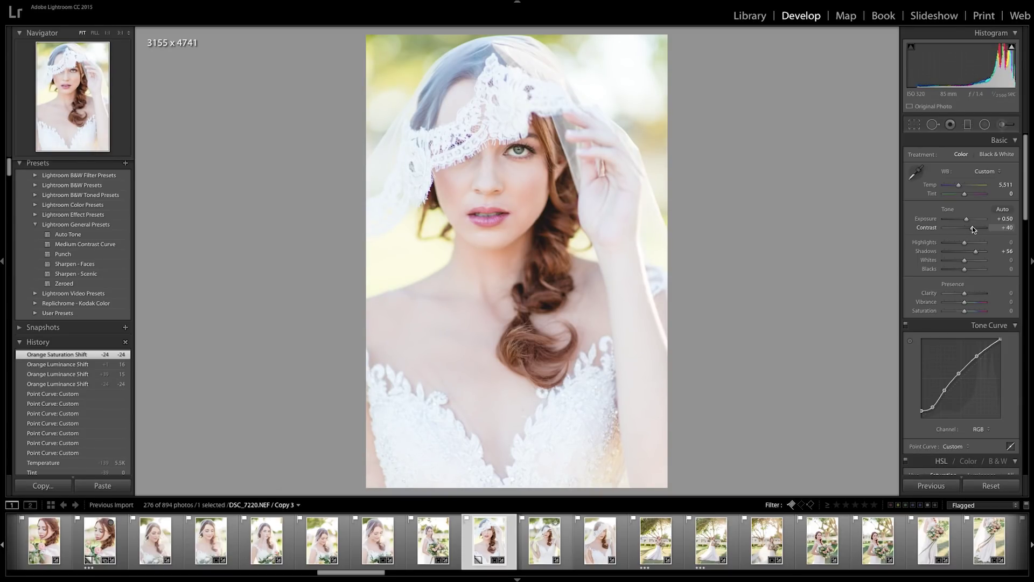
left_click_drag(972, 226, 971, 227)
Fine-tune the white balance to Temp 5,761 and Tint -6
scroll(962, 330, "down", 3)
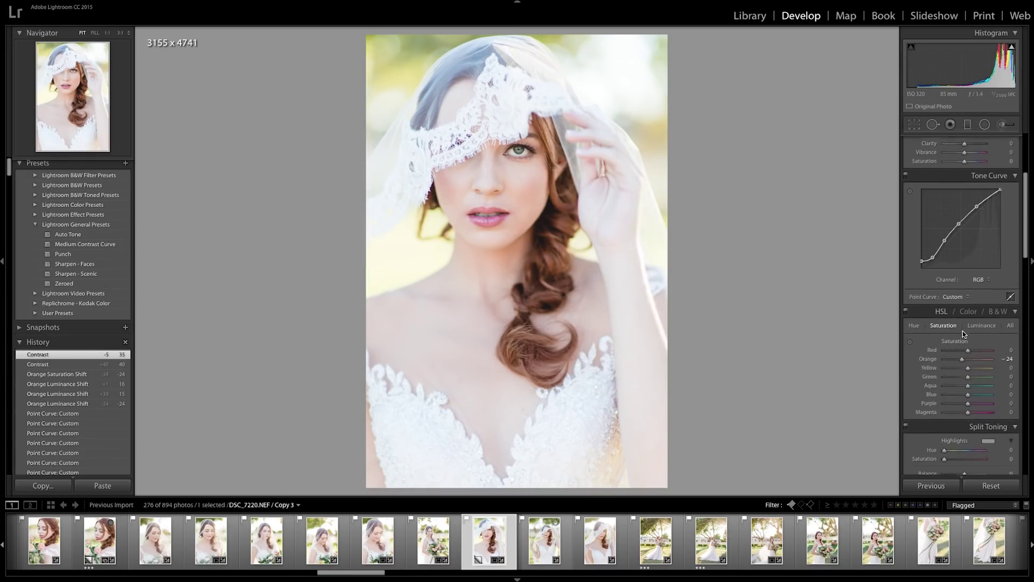
scroll(962, 330, "up", 5)
left_click(1001, 185)
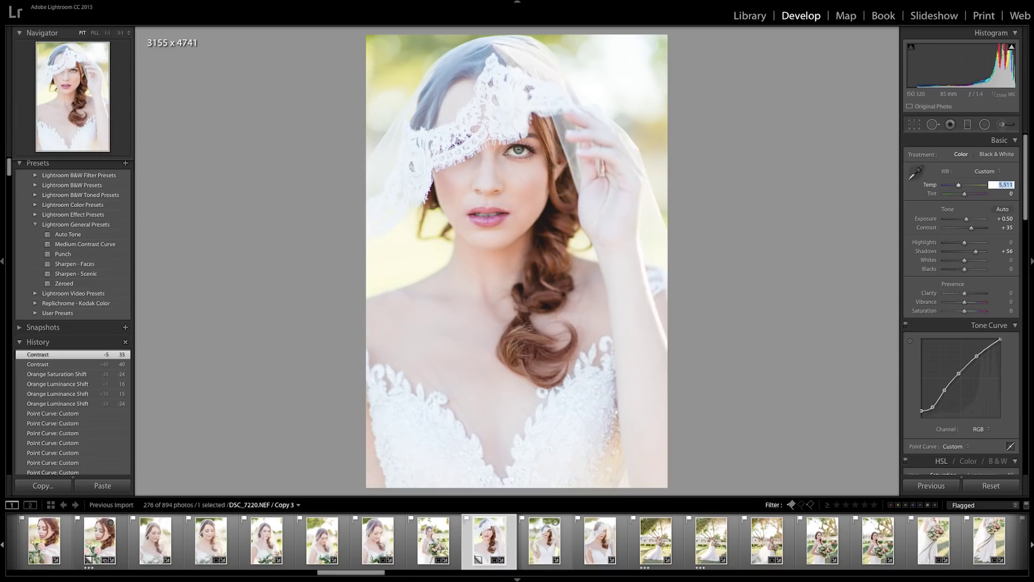
key("Up")
key("Up")
left_click(1005, 193)
key("Down")
key("Down")
key("Down")
key("Down")
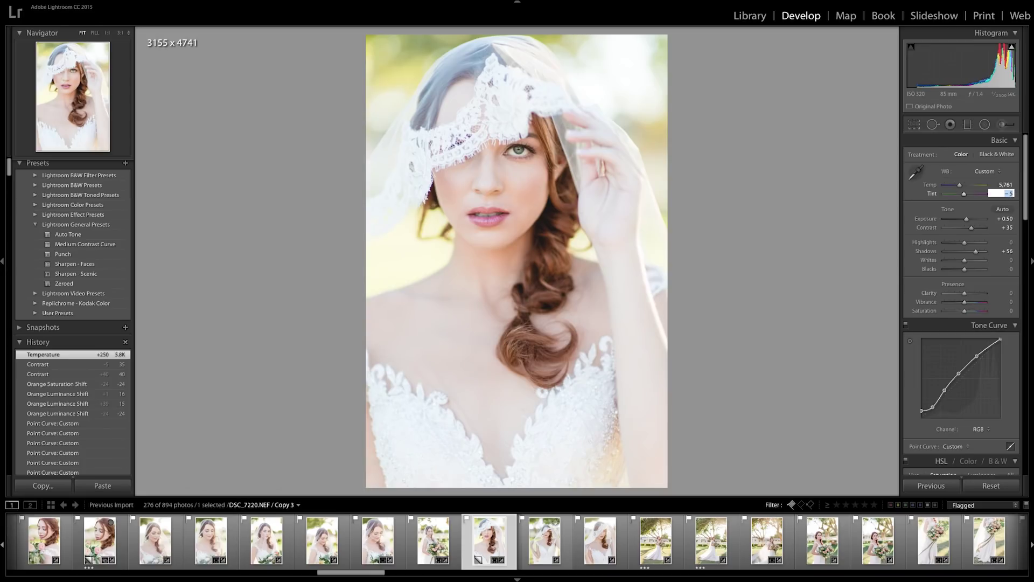
key("Down")
key("Down")
key("Up")
Warm the portrait's shadows with split toning at shadow hue 45 and saturation 8
scroll(979, 312, "down", 8)
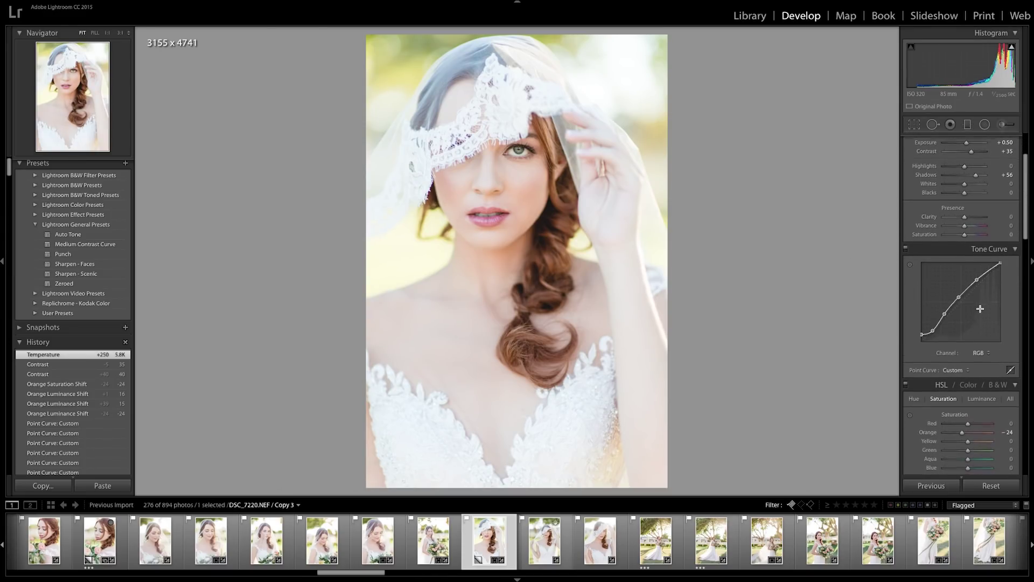
scroll(979, 311, "down", 5)
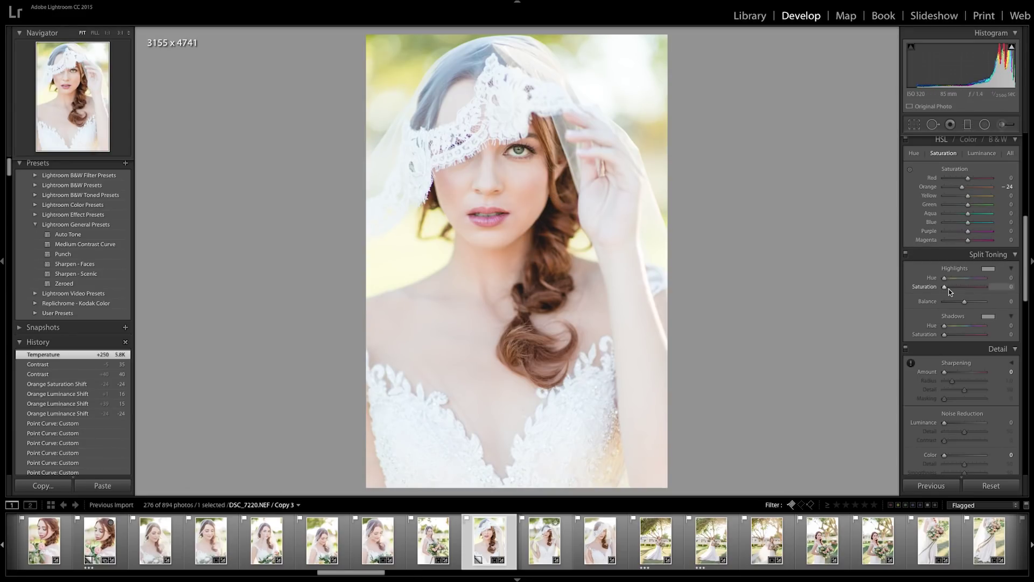
left_click_drag(943, 326, 950, 327)
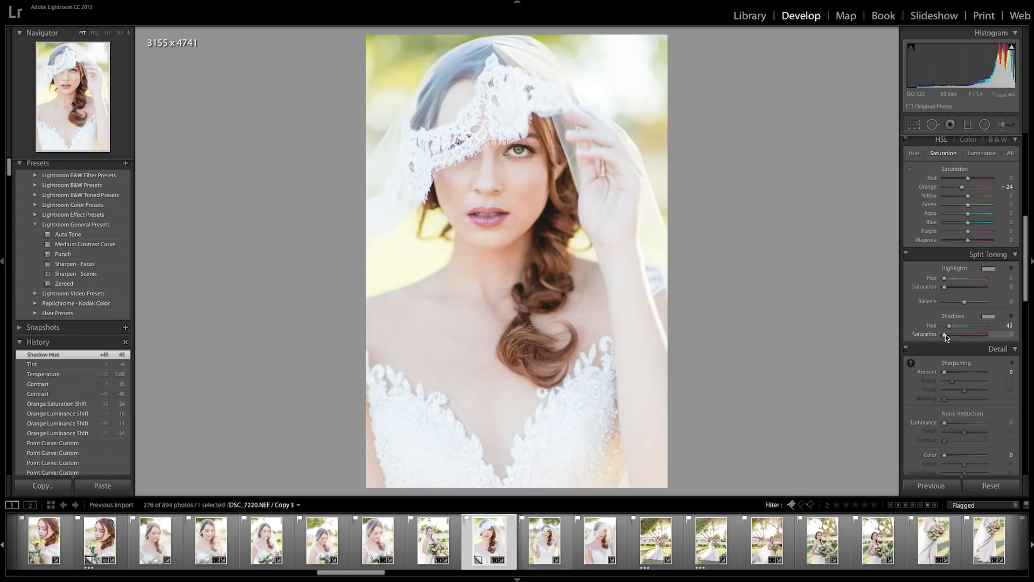
left_click_drag(945, 335, 947, 334)
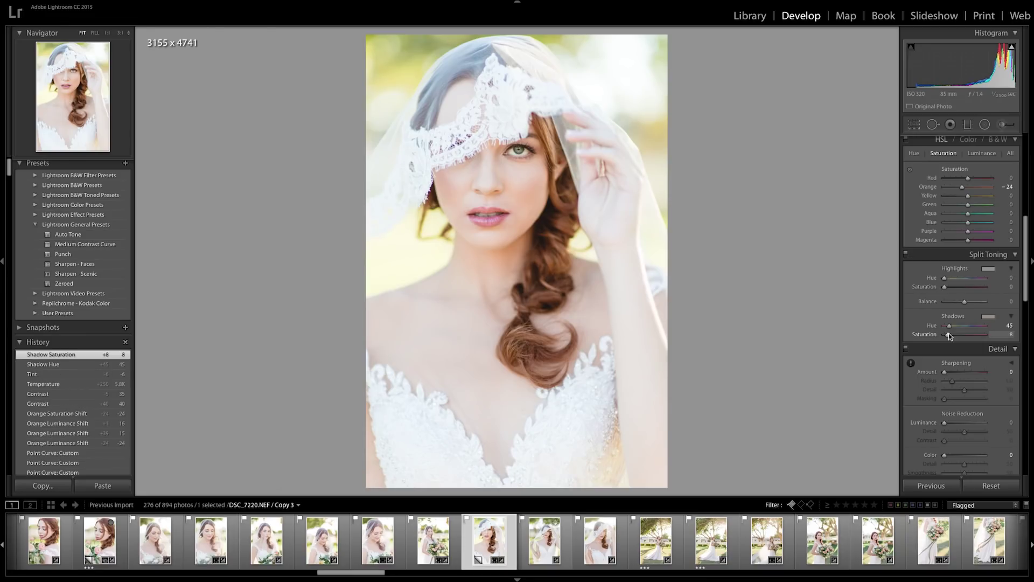
Begin a Soft Skin adjustment brush with Clarity -100 and Sharpness 25, and paint over the cheek on the veiled side
scroll(945, 352, "down", 3)
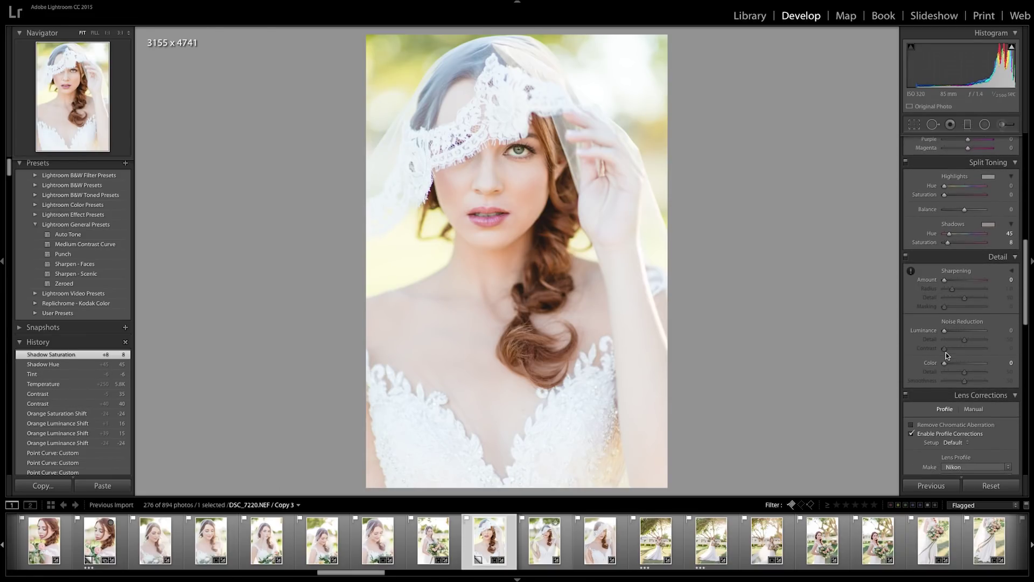
scroll(966, 404, "down", 5)
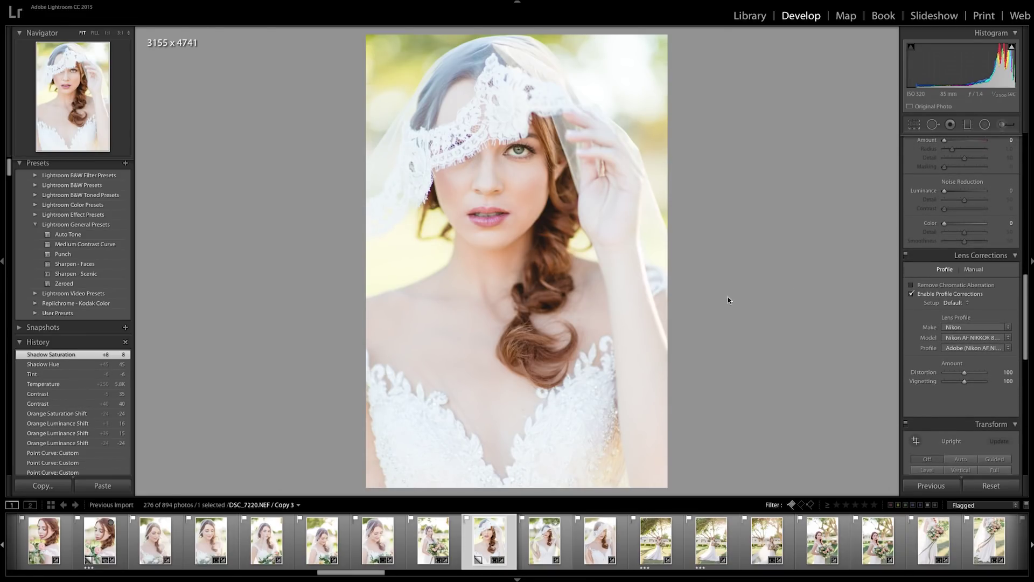
left_click(466, 192)
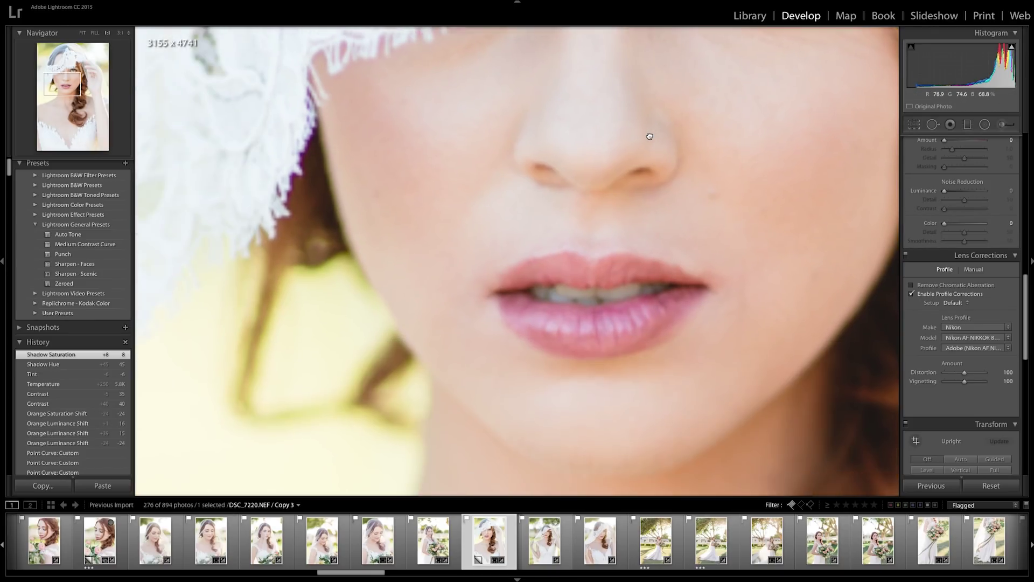
left_click(1002, 124)
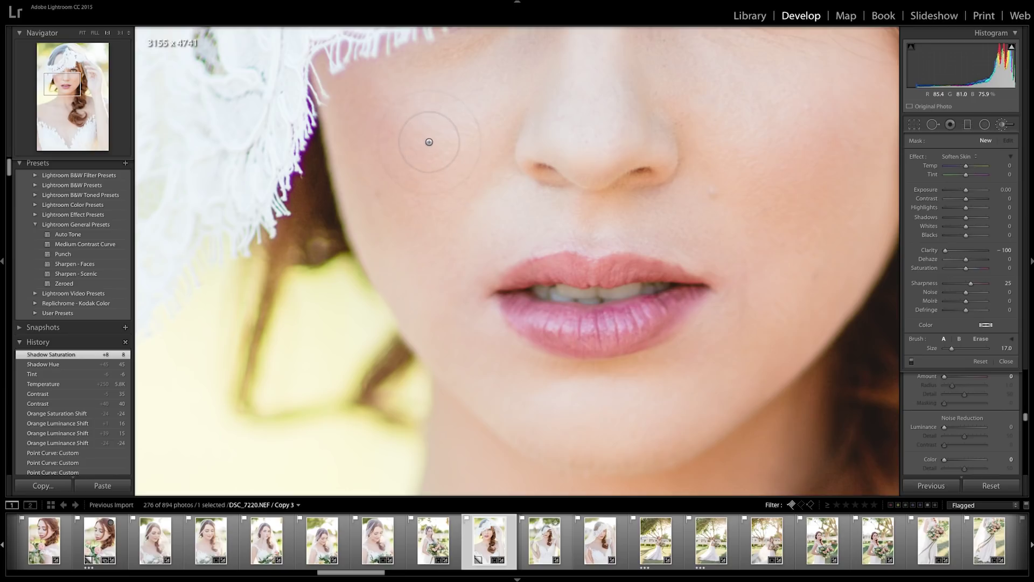
scroll(427, 141, "down", 4)
left_click(393, 113)
scroll(398, 210, "down", 1)
mouse_move(417, 208)
left_mouse_down()
mouse_move(429, 116)
mouse_move(452, 108)
mouse_move(467, 129)
mouse_move(447, 224)
mouse_move(469, 123)
mouse_move(468, 183)
mouse_move(465, 138)
left_mouse_up()
left_click_drag(571, 106, 574, 212)
scroll(464, 178, "down", 3)
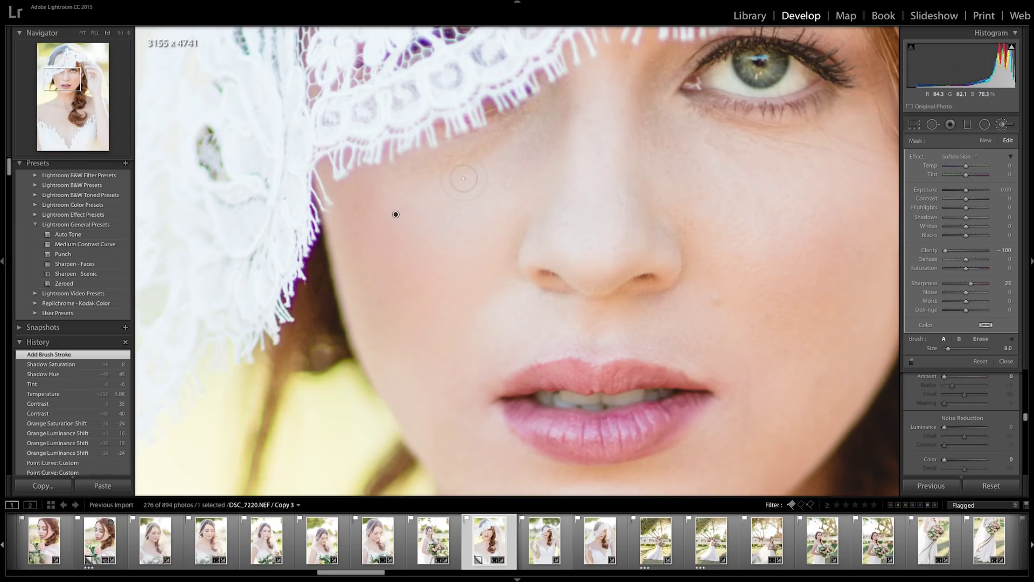
Soften the skin below the lace edge, on the nose bridge and beside the nose with a size 7 brush
scroll(529, 133, "down", 1)
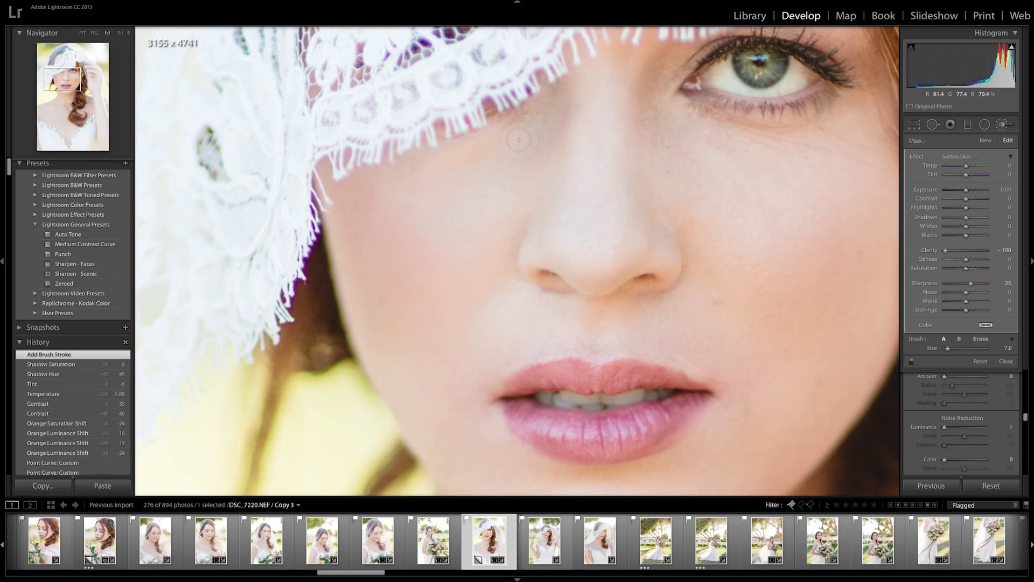
left_click_drag(515, 161, 493, 199)
left_click_drag(591, 84, 555, 110)
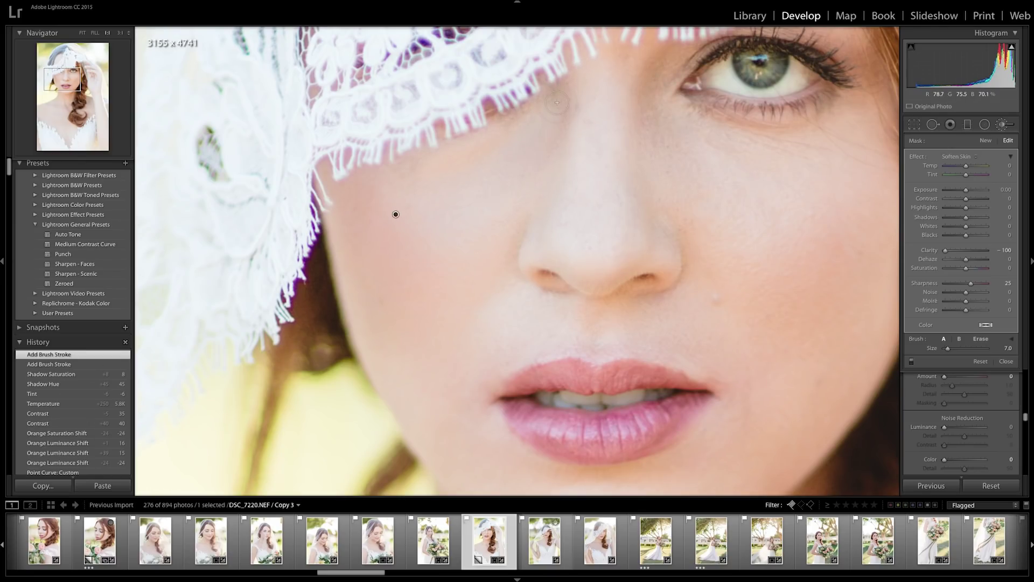
mouse_move(524, 188)
left_mouse_down()
mouse_move(518, 259)
mouse_move(538, 204)
mouse_move(529, 291)
left_mouse_up()
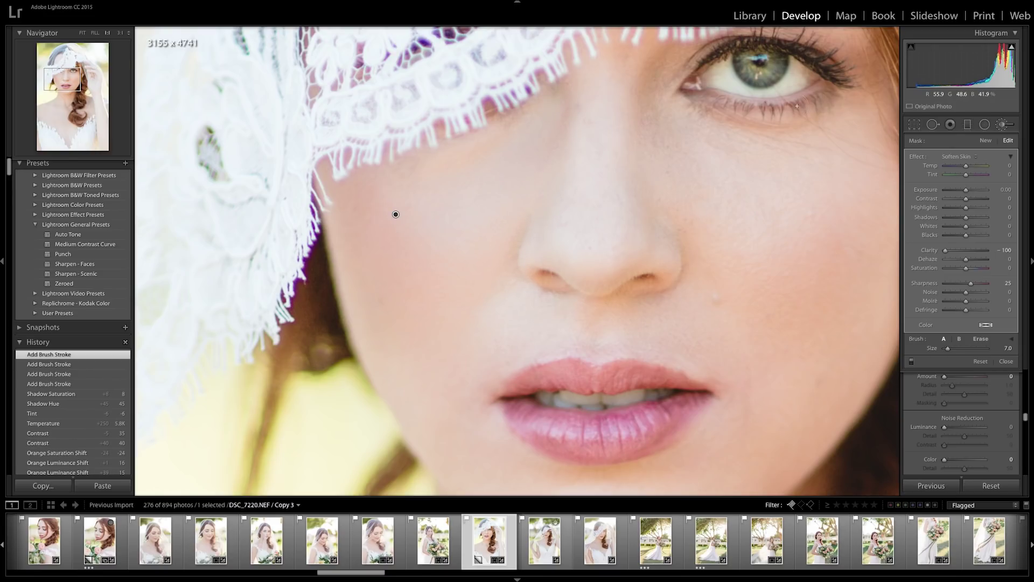
Soften the skin on the uncovered side of the face and beneath the visible eye with the same brush adjustment
left_click_drag(669, 397, 619, 185)
left_click_drag(557, 138, 465, 236)
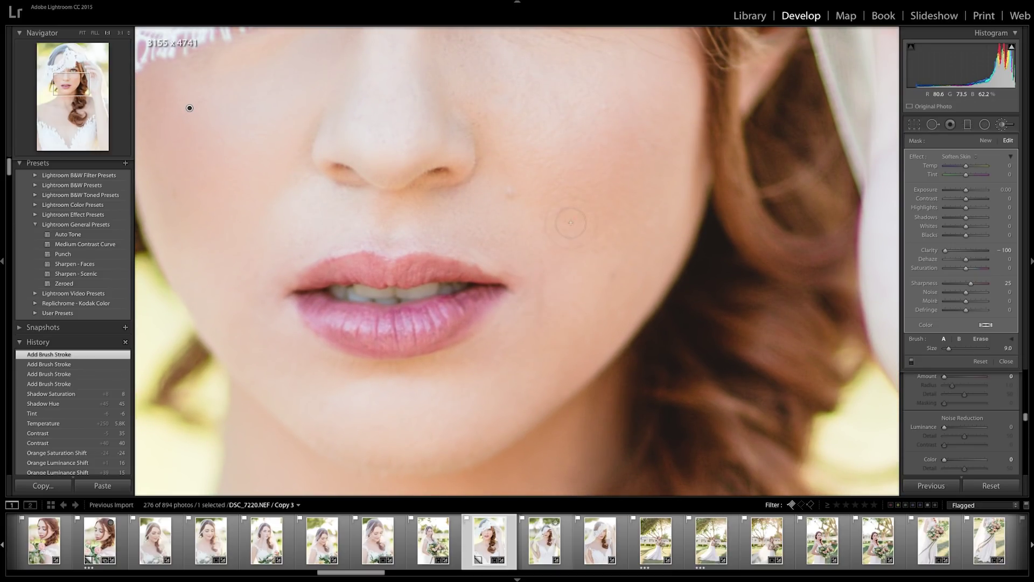
mouse_move(636, 220)
left_mouse_down()
mouse_move(644, 114)
mouse_move(600, 339)
left_mouse_up()
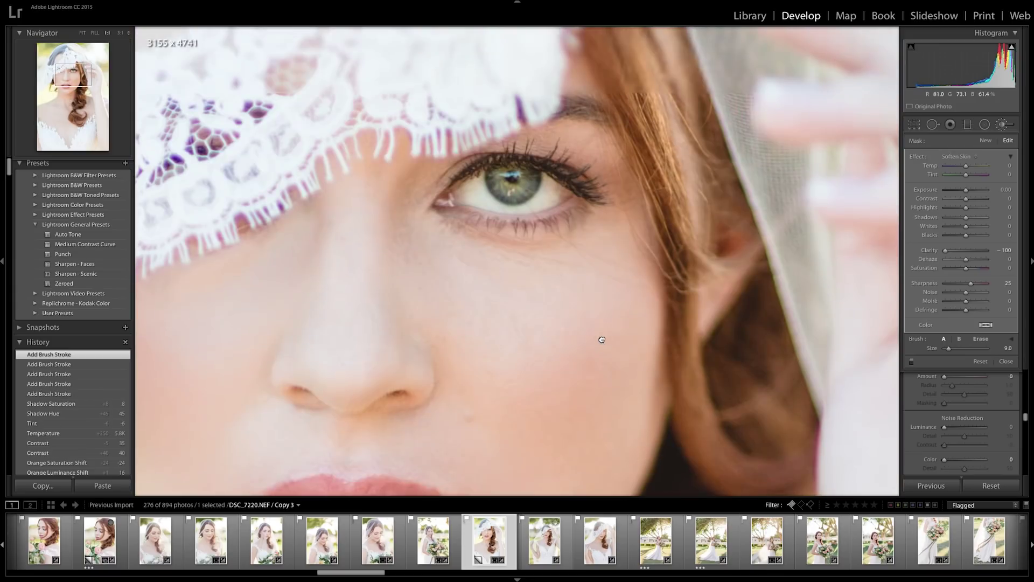
key("]")
key("[")
key("[")
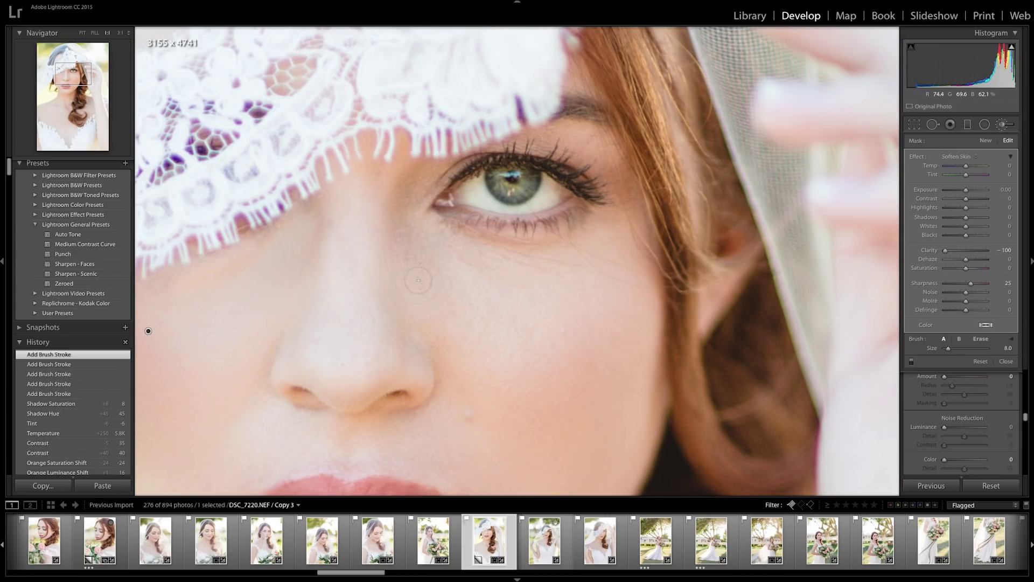
scroll(459, 251, "up", 1)
mouse_move(405, 247)
left_mouse_down()
mouse_move(557, 267)
mouse_move(450, 263)
mouse_move(573, 258)
mouse_move(498, 258)
mouse_move(550, 265)
mouse_move(514, 331)
mouse_move(480, 318)
left_mouse_up()
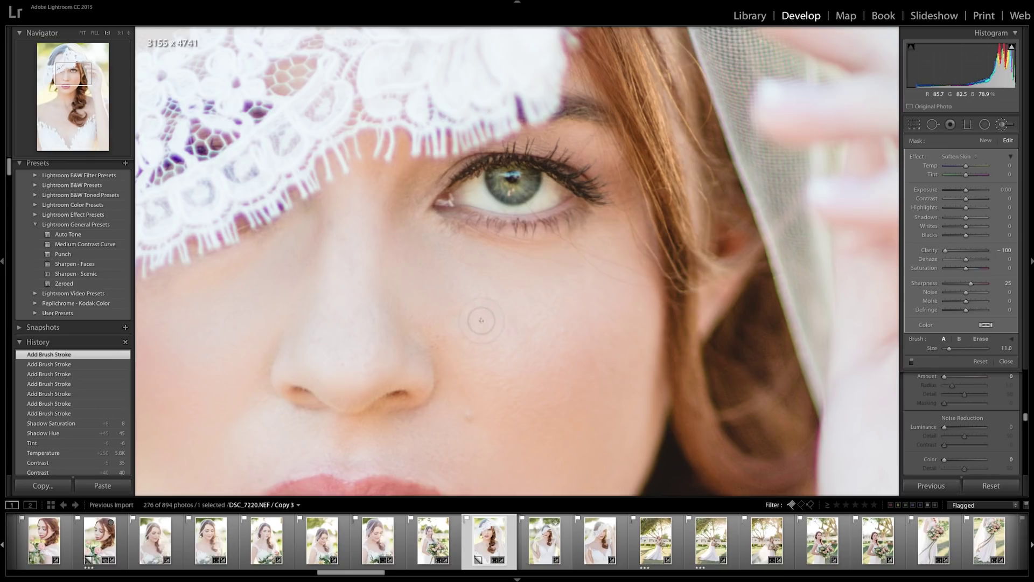
Soften the rest of the cheek below the visible eye with a size 11 brush
scroll(485, 323, "up", 3)
left_click_drag(460, 323, 474, 339)
key("space")
left_click_drag(514, 387, 577, 261)
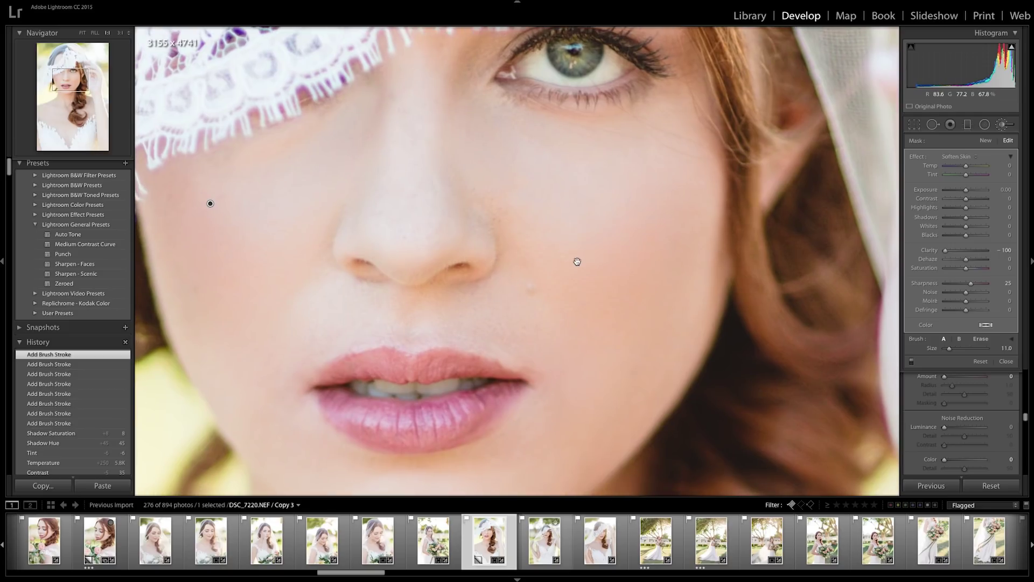
left_click_drag(666, 301, 702, 291)
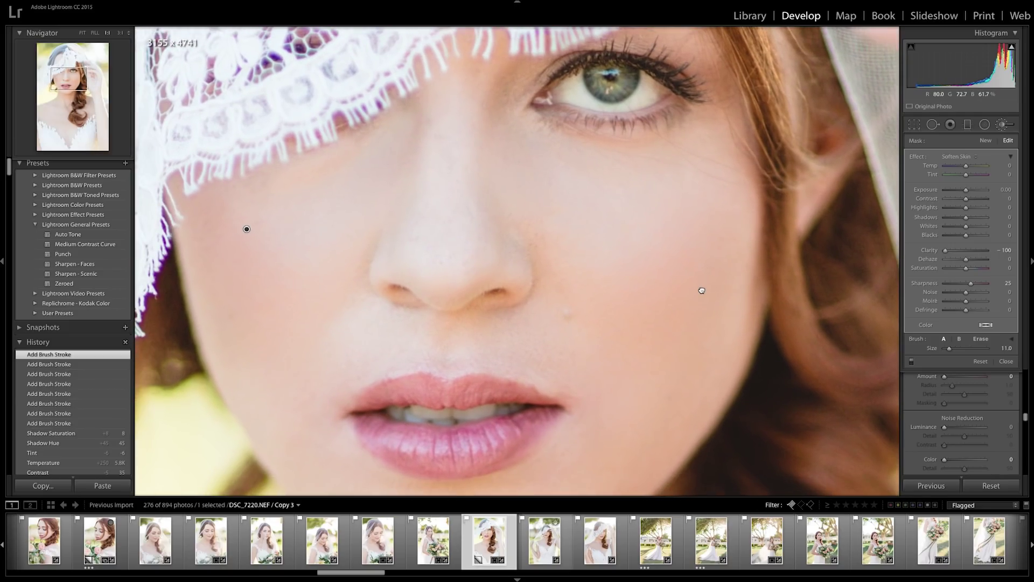
left_click(688, 254)
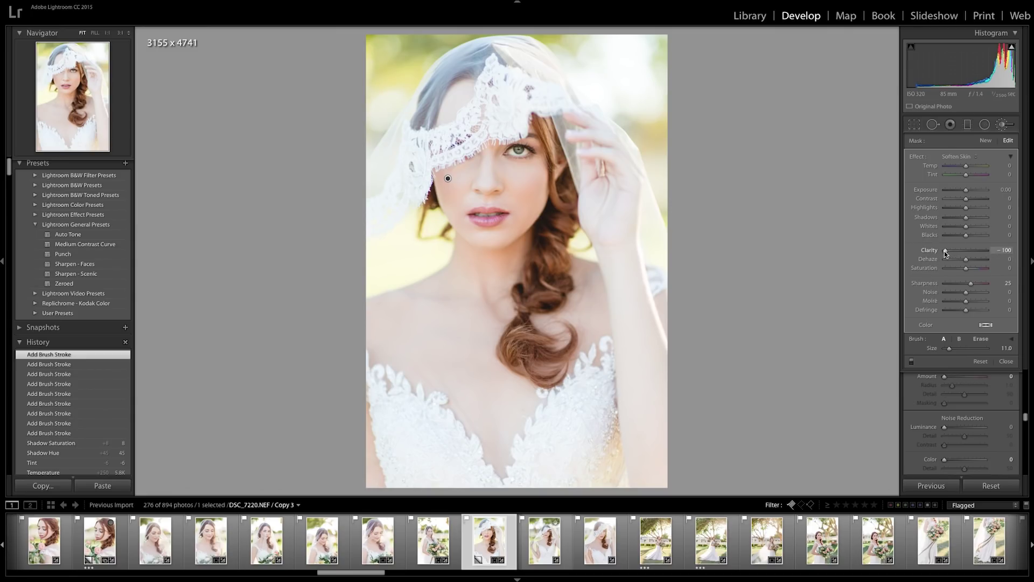
Reduce the face brush's effect to Clarity -33 and brush over the upper nose near the lace edge at size 6
left_click_drag(944, 251, 958, 252)
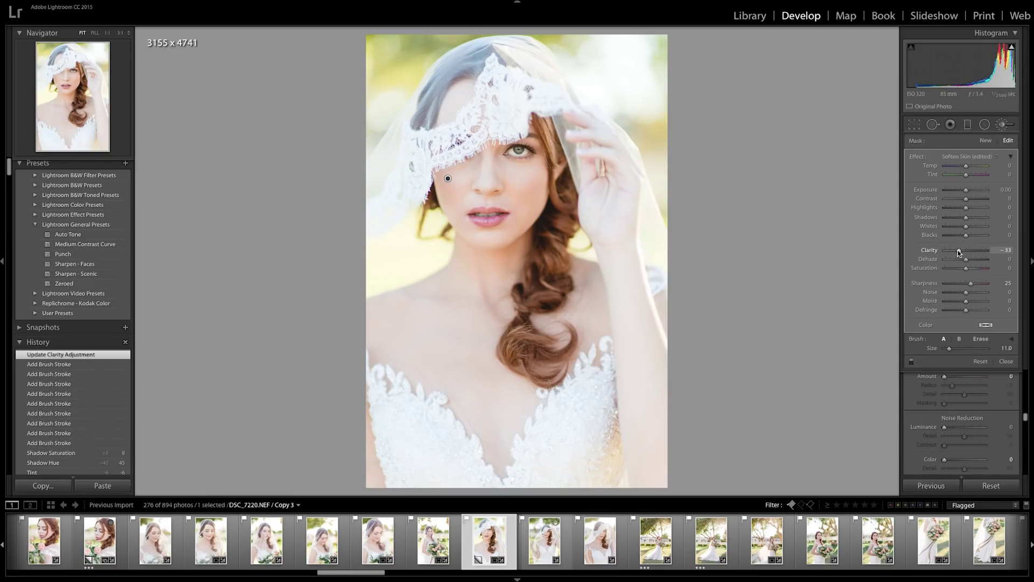
key("z")
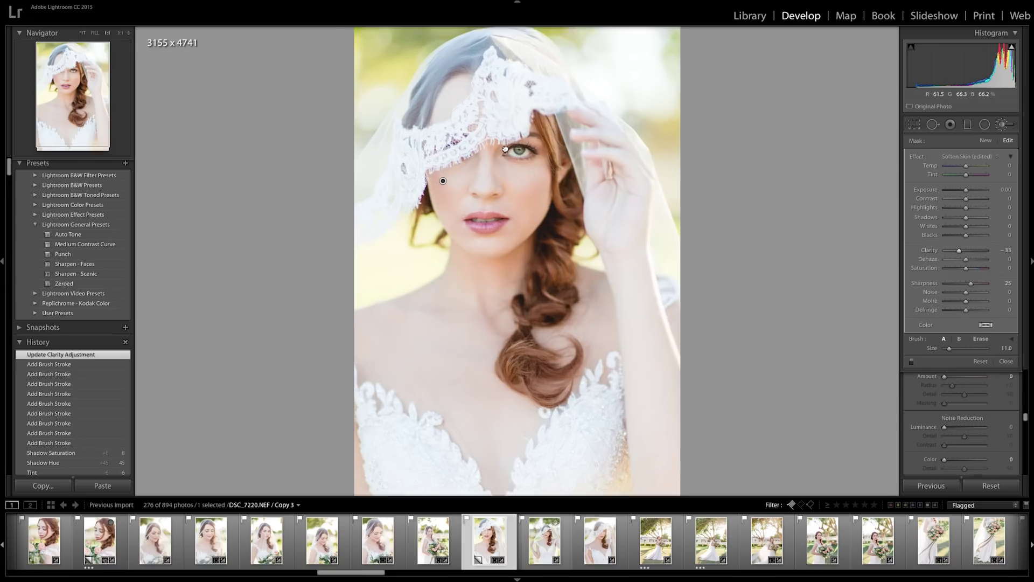
scroll(627, 230, "down", 5)
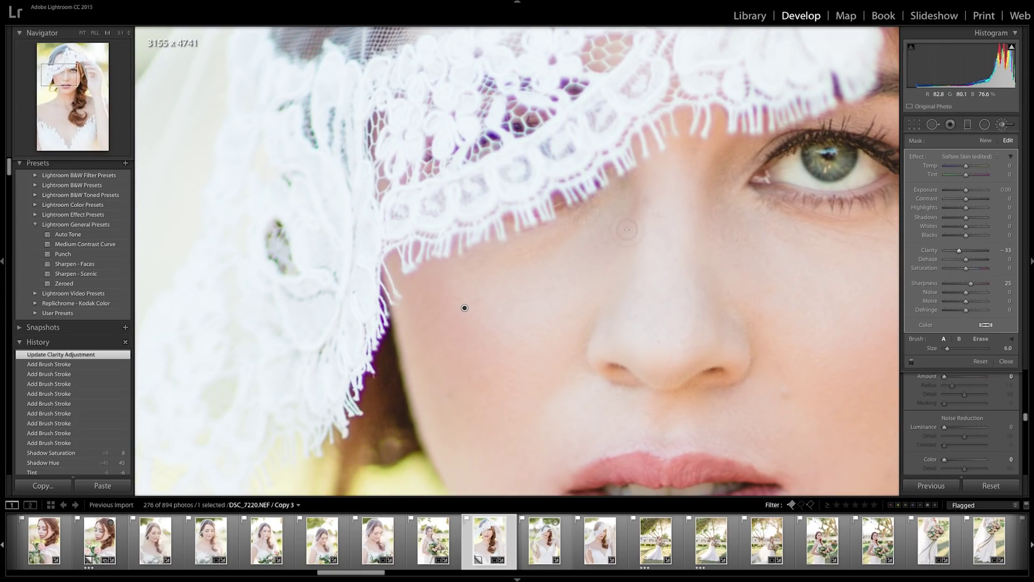
left_click_drag(634, 227, 716, 233)
key("z")
Add a new Soft Skin brush adjustment with Clarity -100 and paint the chest around the neckline and the raised arm
left_click(985, 140)
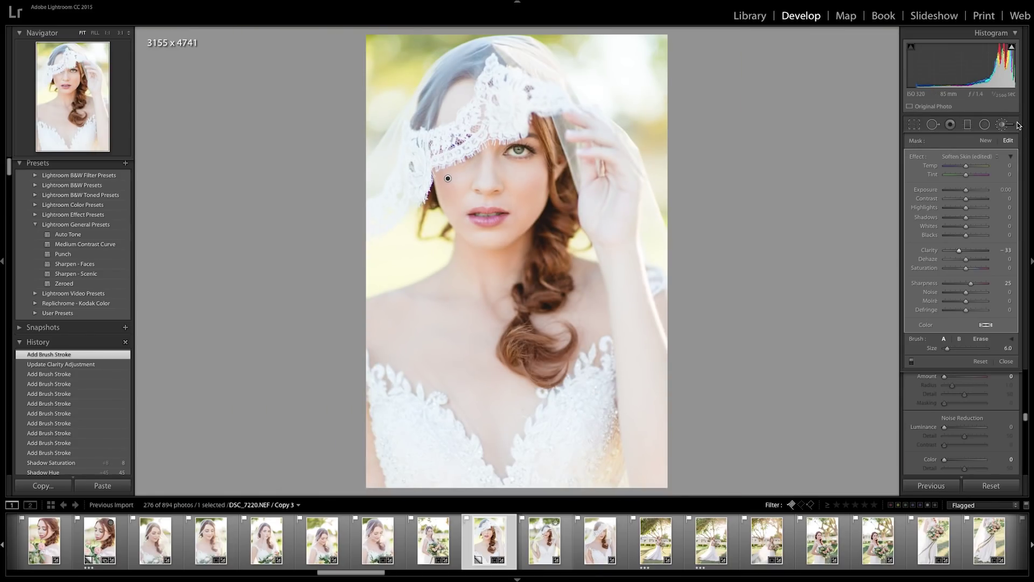
scroll(441, 412, "down", 3)
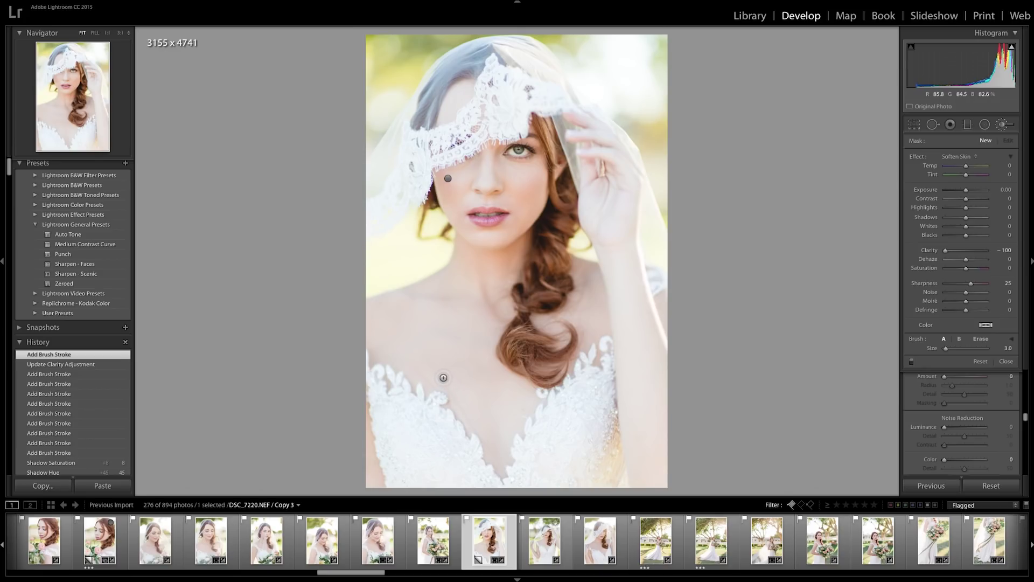
mouse_move(443, 377)
left_mouse_down()
mouse_move(466, 413)
mouse_move(450, 381)
mouse_move(476, 426)
mouse_move(431, 381)
mouse_move(440, 373)
mouse_move(476, 409)
left_mouse_up()
key("]")
key("bracketleft")
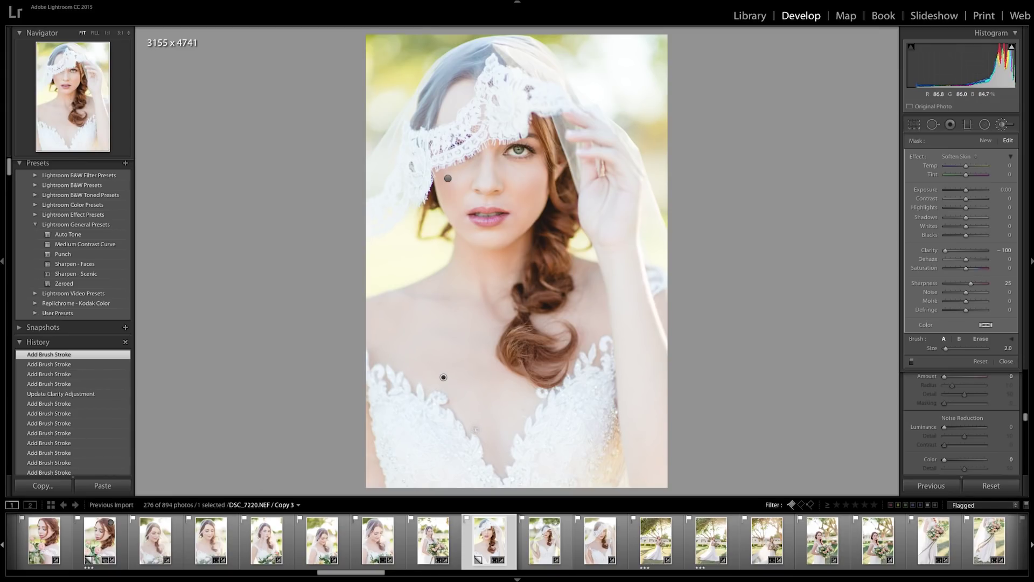
key("bracketright")
left_click_drag(495, 443, 487, 434)
left_click_drag(687, 243, 654, 428)
key("bracketright")
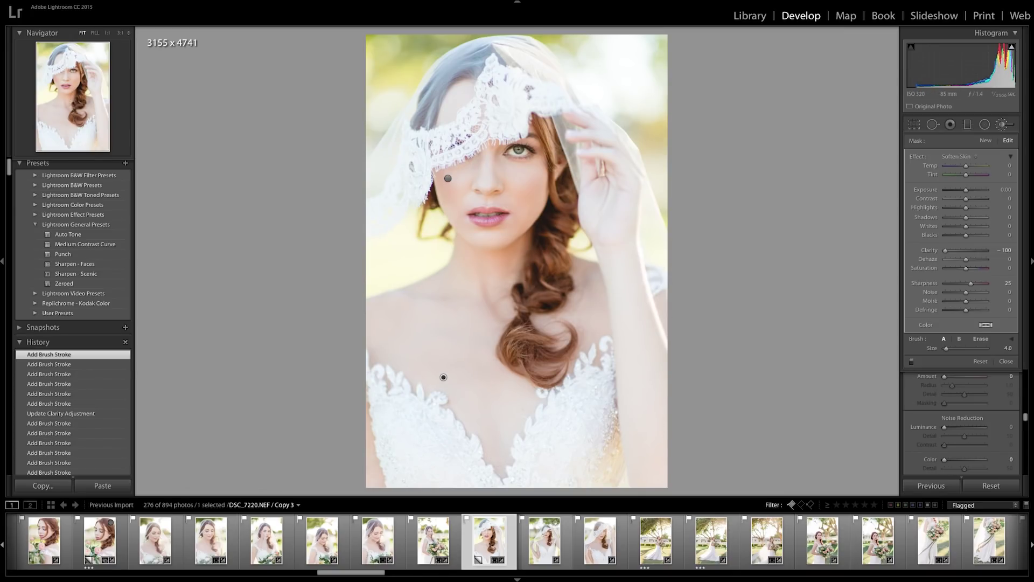
Close the adjustment brush and lower the portrait's Highlights to -10
left_click(1005, 125)
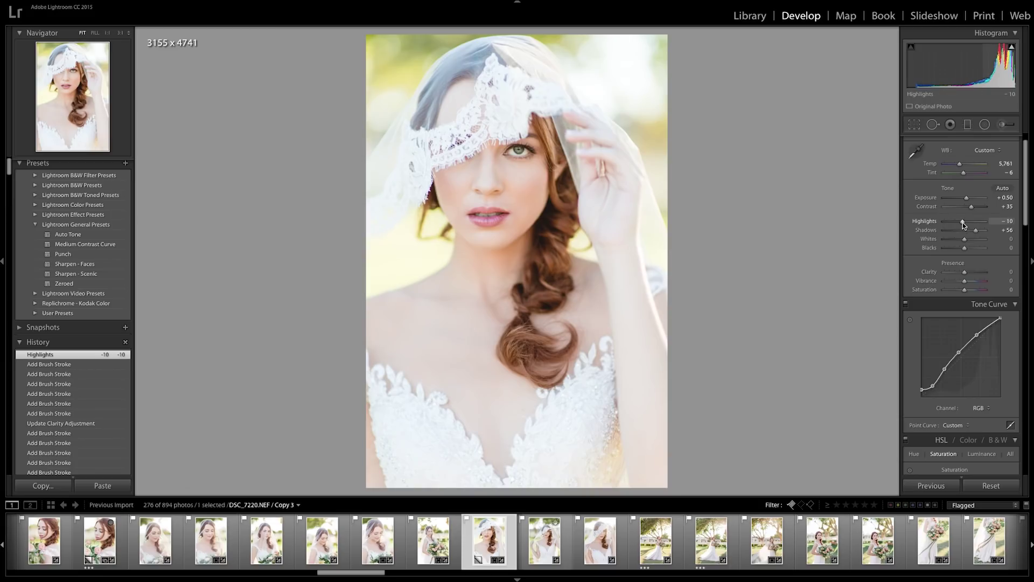
left_click_drag(962, 222, 909, 224)
key("ctrl+z")
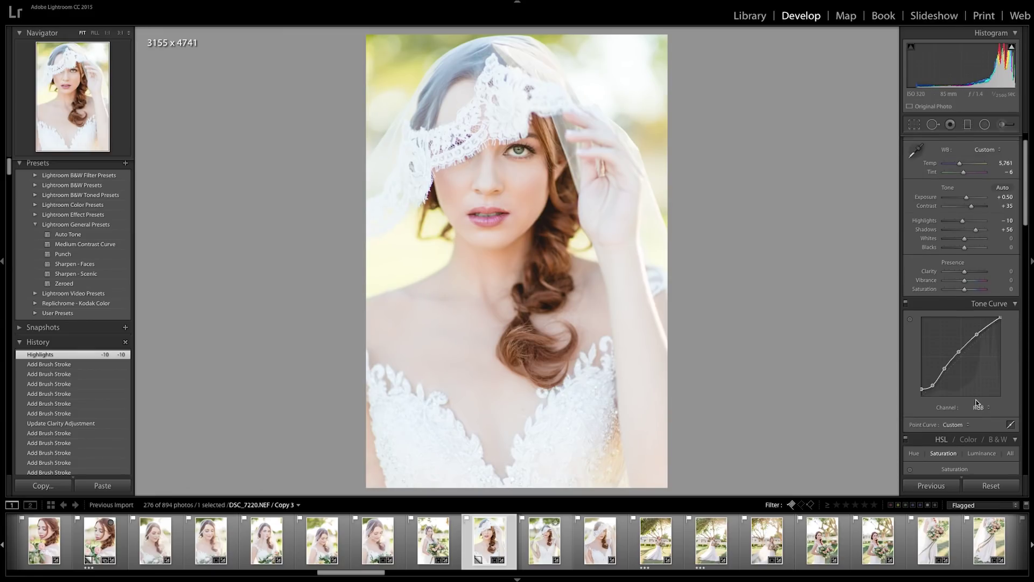
Switch the tone curve to region adjustments and raise Lights to +5
scroll(978, 242, "down", 2)
scroll(996, 296, "down", 1)
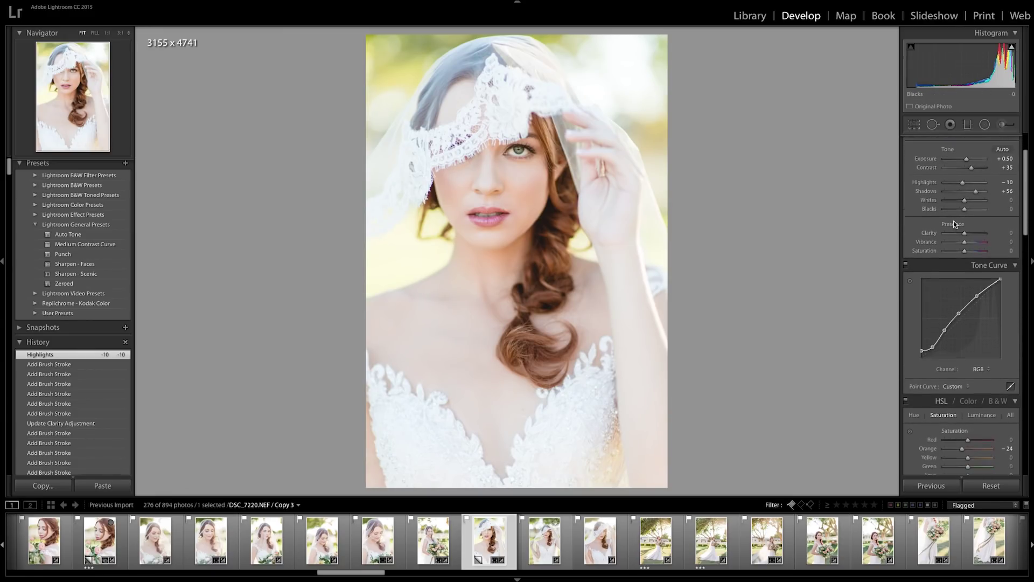
left_click(1011, 368)
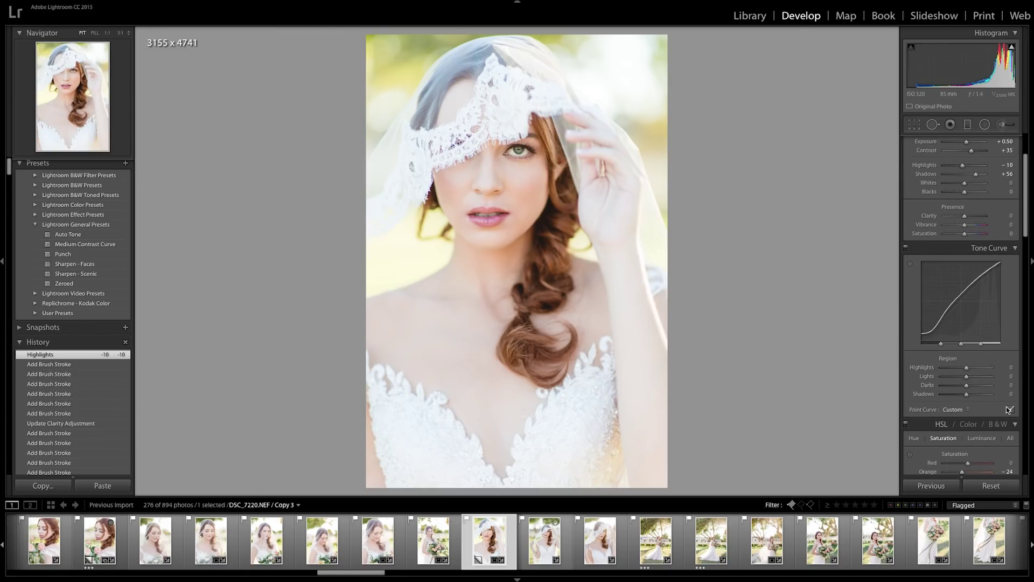
left_click_drag(967, 380, 970, 380)
Refine the skin tones with orange saturation -27 and orange luminance +21
scroll(937, 392, "down", 3)
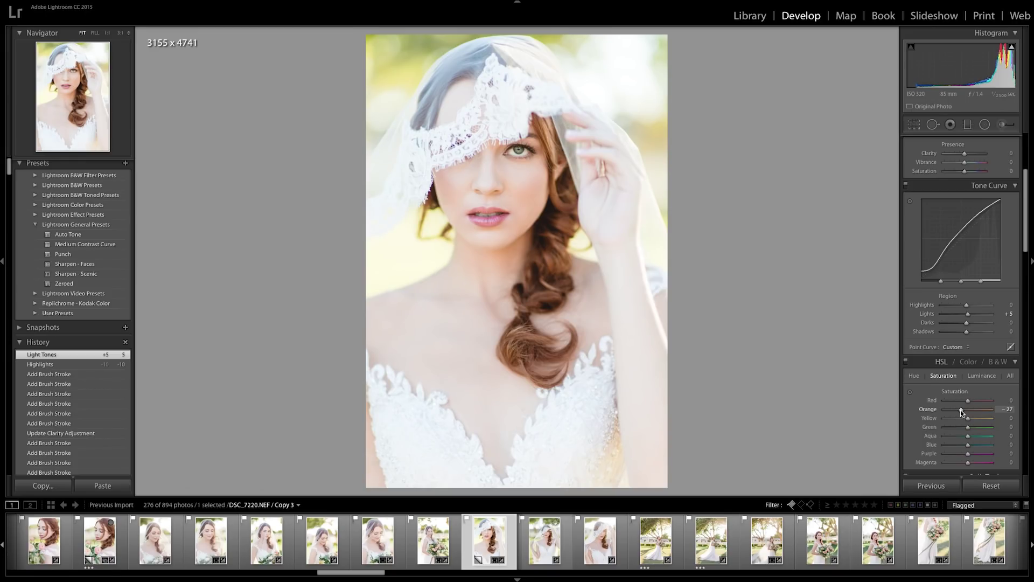
left_click(981, 375)
left_click_drag(967, 409, 972, 410)
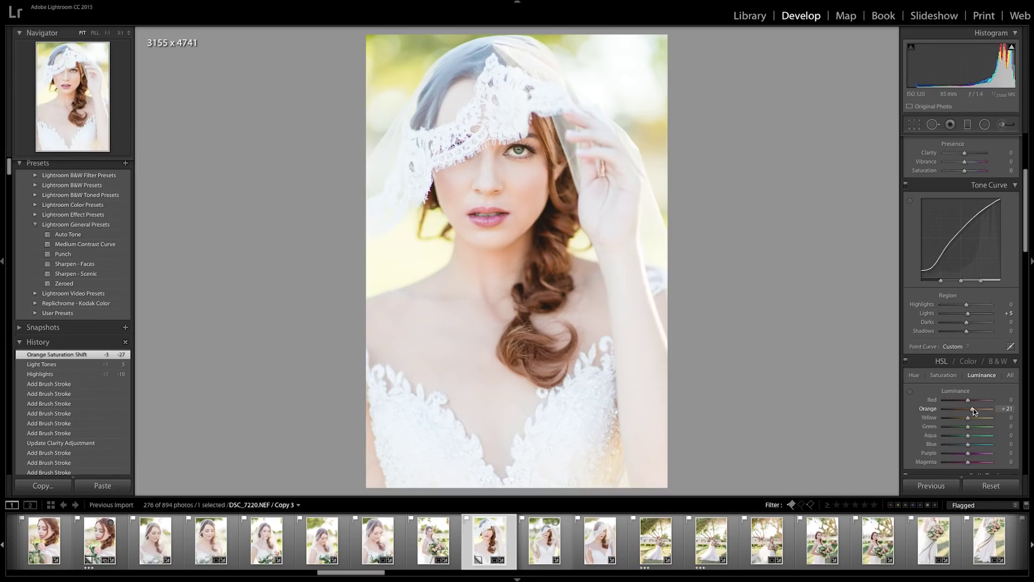
scroll(974, 411, "down", 1)
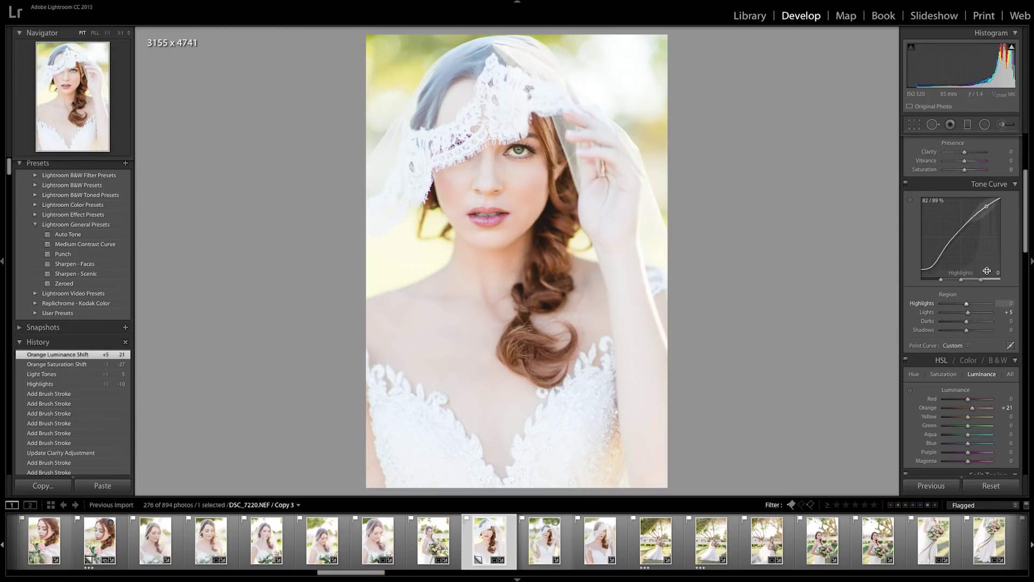
Cool the white balance slightly to Temp 5,661
scroll(964, 350, "up", 5)
key("minus")
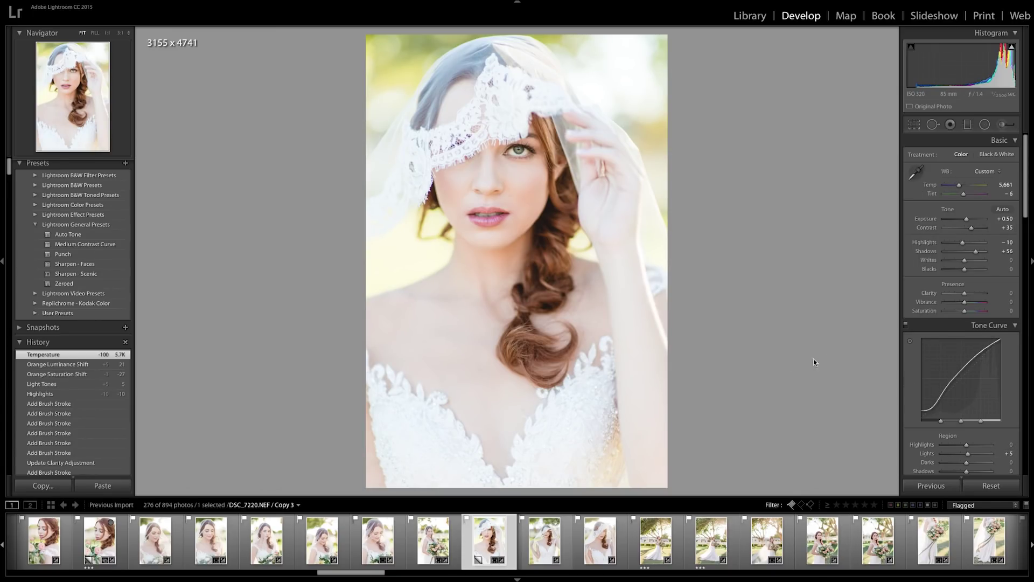
scroll(964, 329, "down", 15)
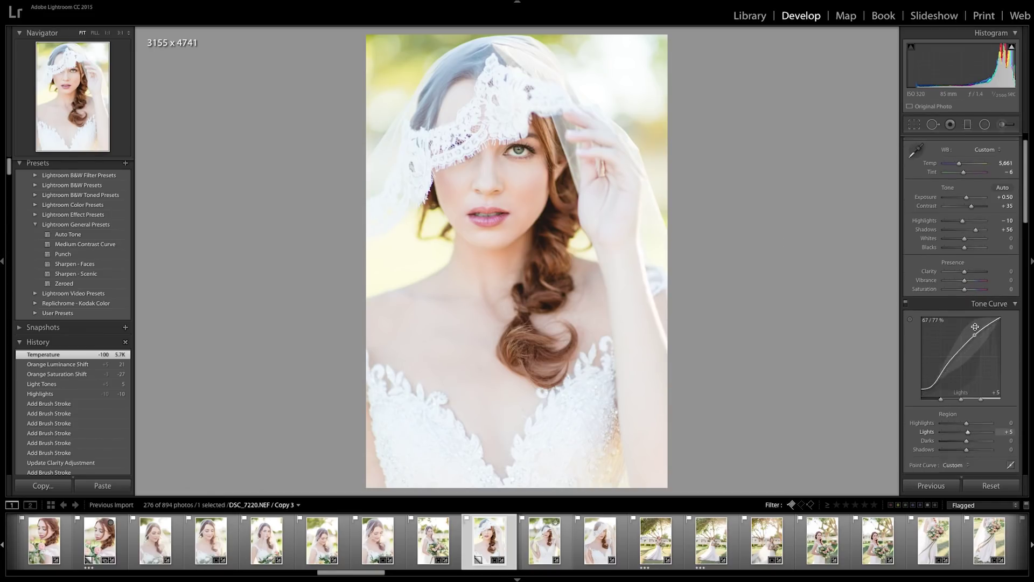
Try a post-crop vignetting Amount of +100 on the portrait and undo it
scroll(964, 330, "down", 3)
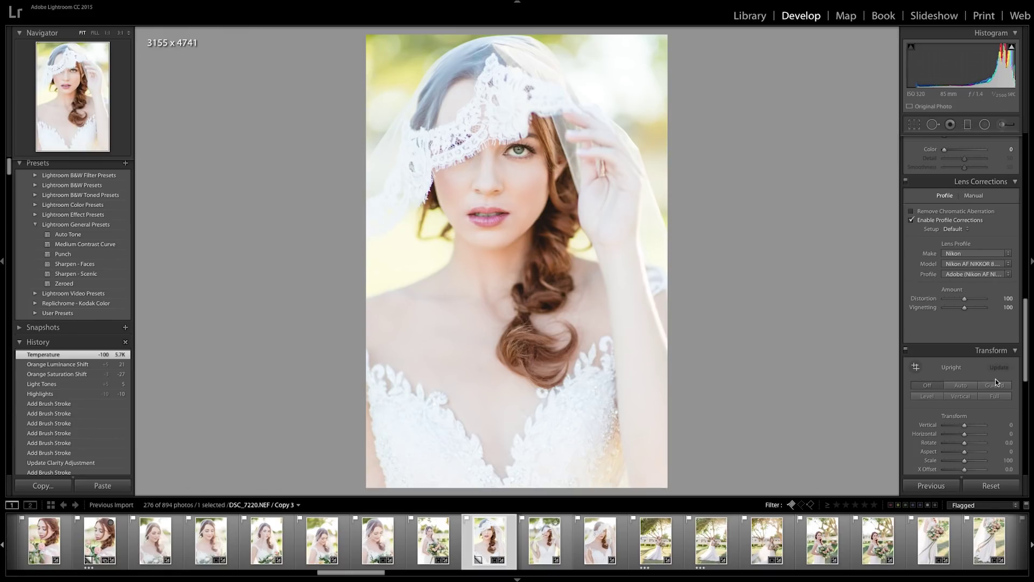
scroll(996, 379, "up", 5)
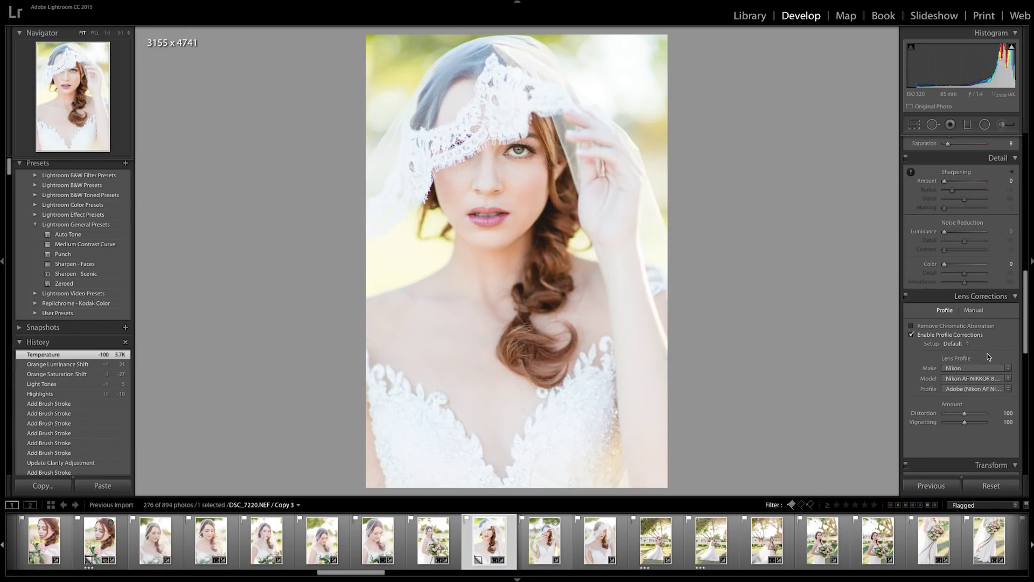
scroll(988, 356, "down", 15)
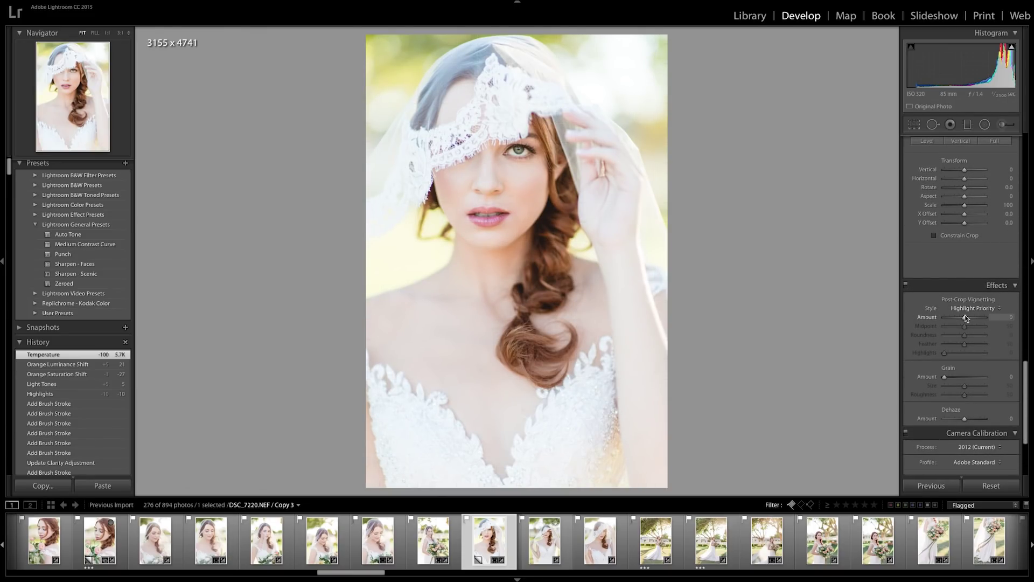
left_click_drag(965, 318, 988, 323)
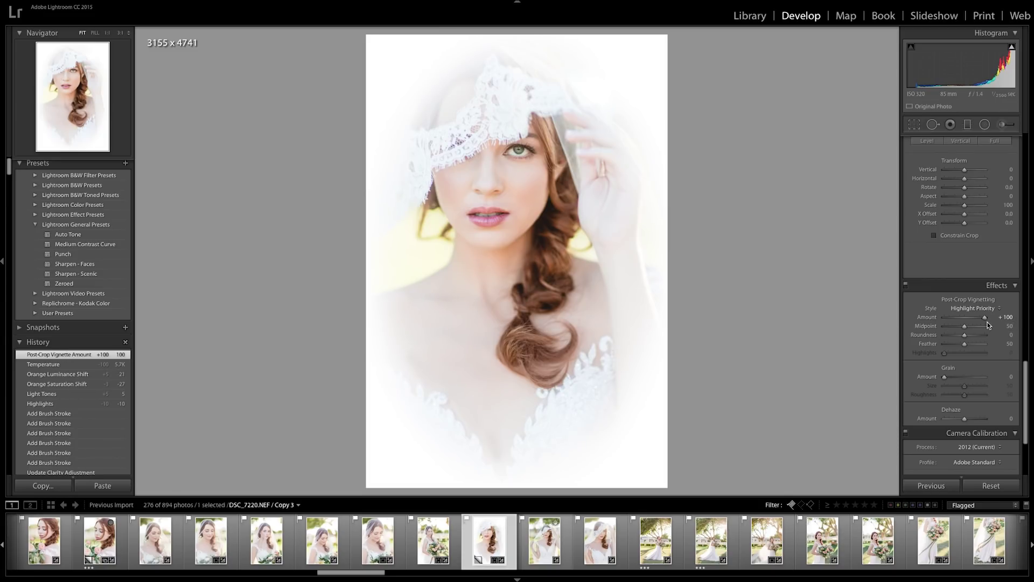
key("ctrl+z")
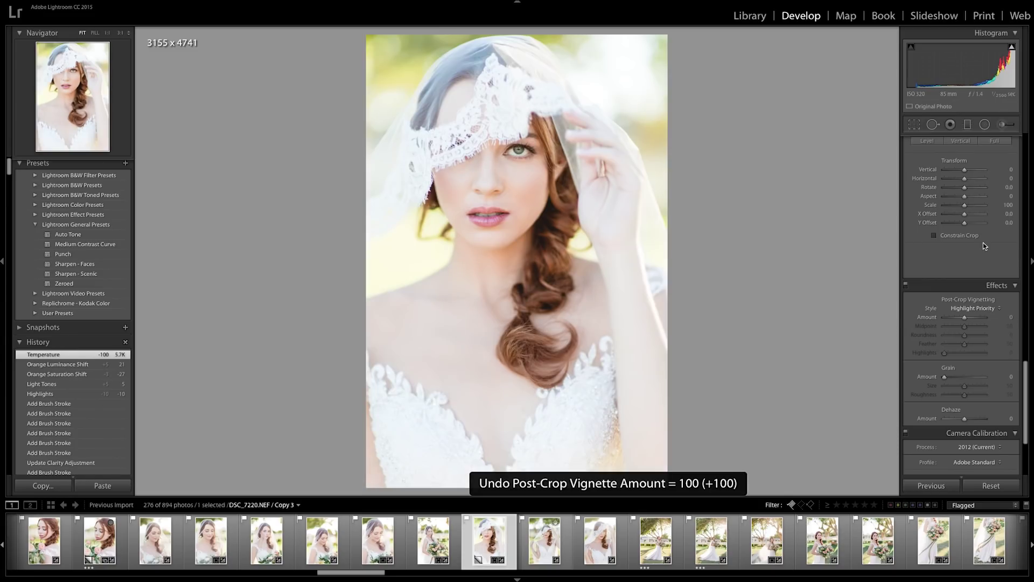
Try manual lens vignetting with Amount +17 and Midpoint 39
scroll(983, 243, "up", 5)
scroll(983, 243, "up", 1)
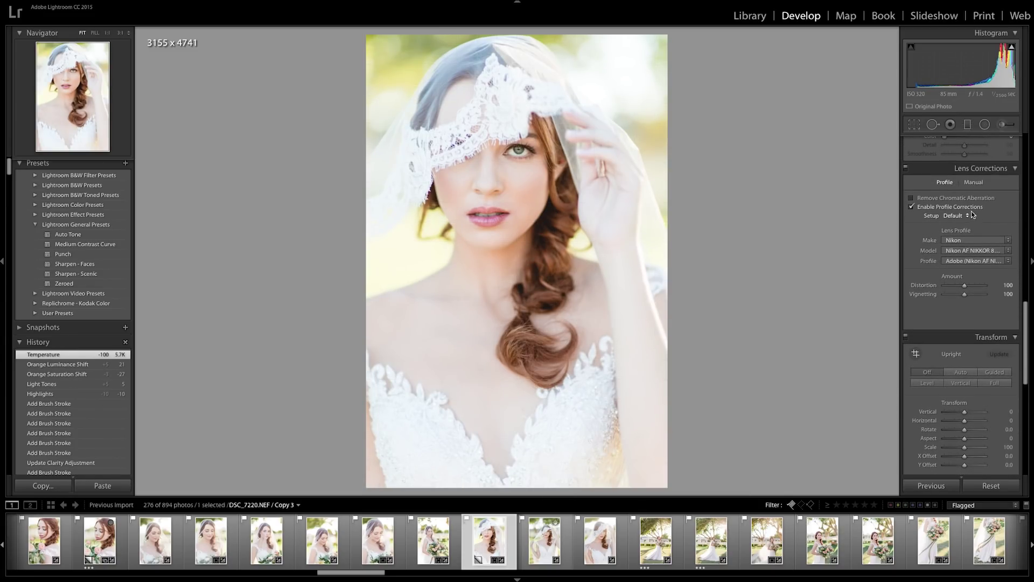
left_click(973, 182)
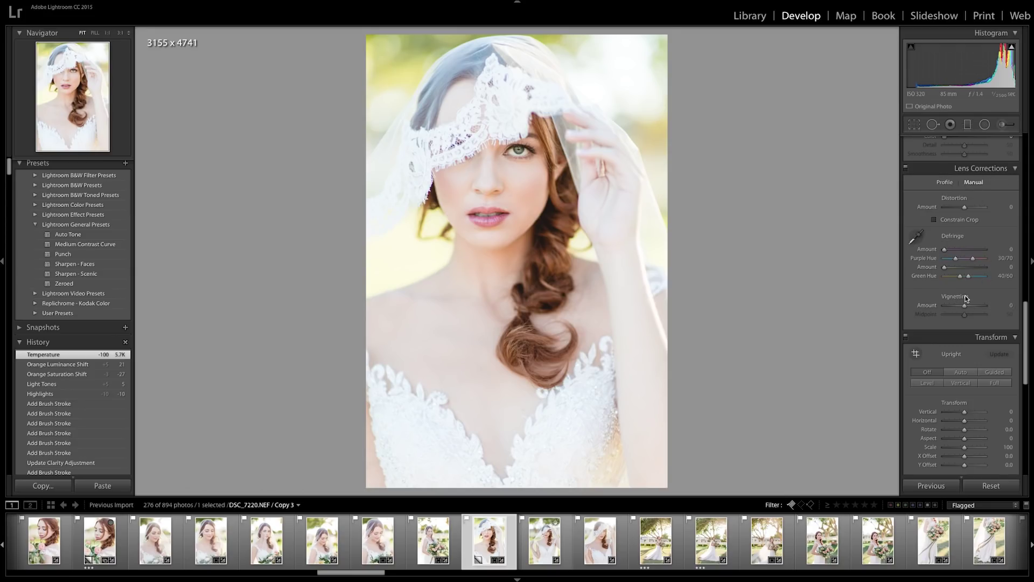
left_click_drag(975, 306, 1025, 308)
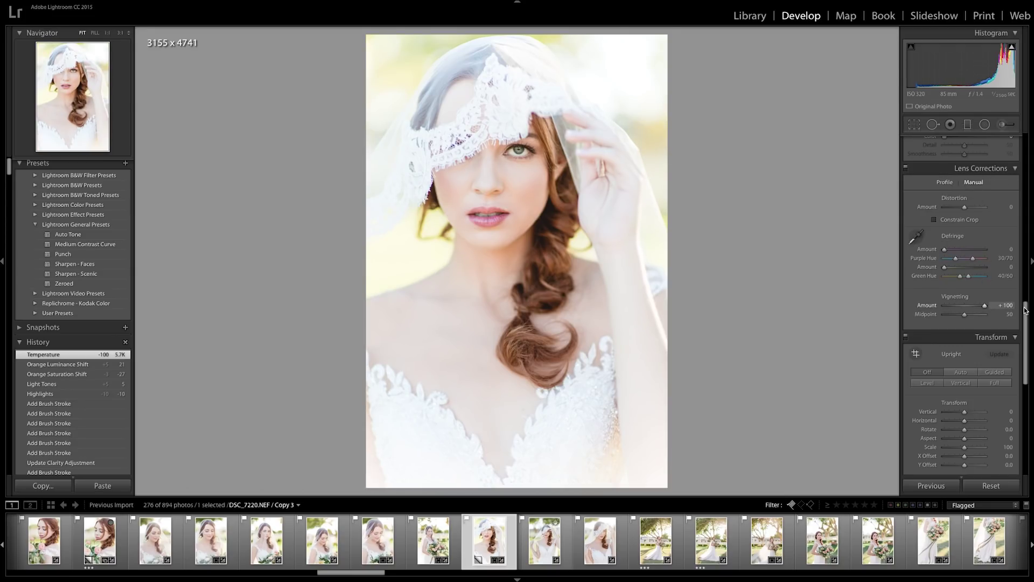
left_click_drag(945, 314, 967, 305)
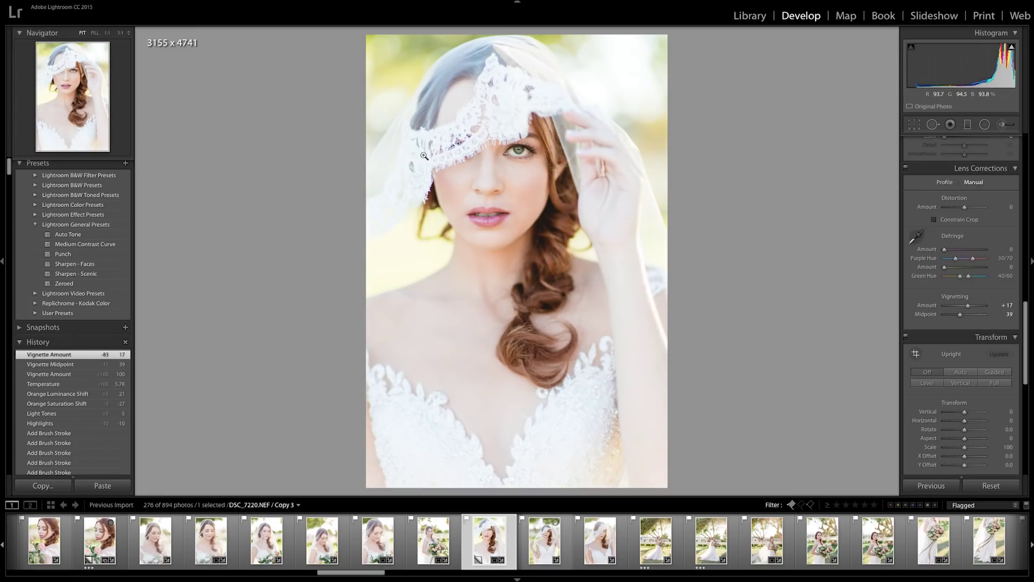
Reset the manual lens vignetting Amount to 0 and set the profile correction's Vignetting to 90
left_click(1004, 305)
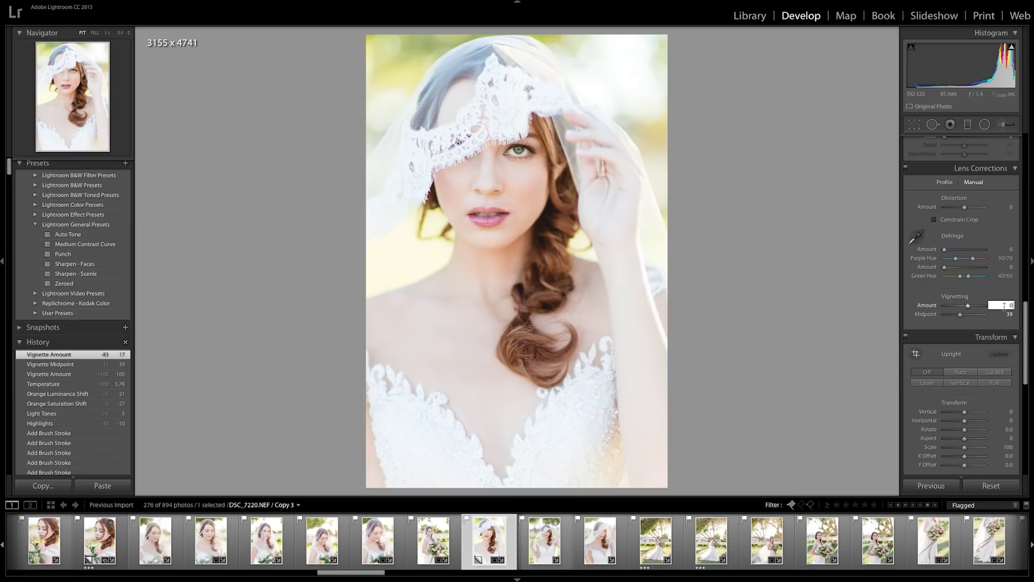
key("Return")
left_click(944, 182)
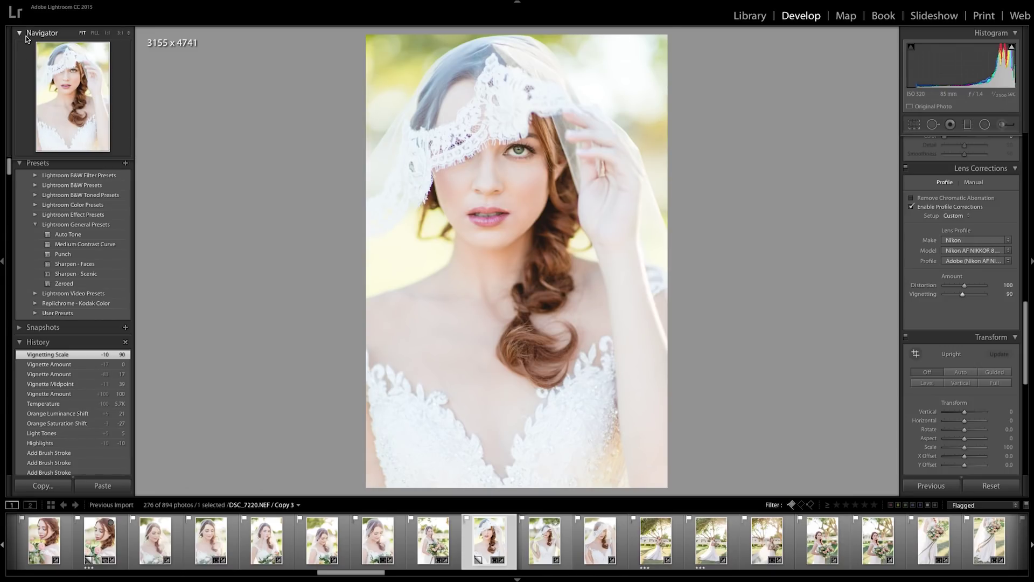
Brush an Exposure adjustment of -0.58 over the bright lace veil and the dress bodice, and close the adjustment brush
scroll(945, 262, "up", 10)
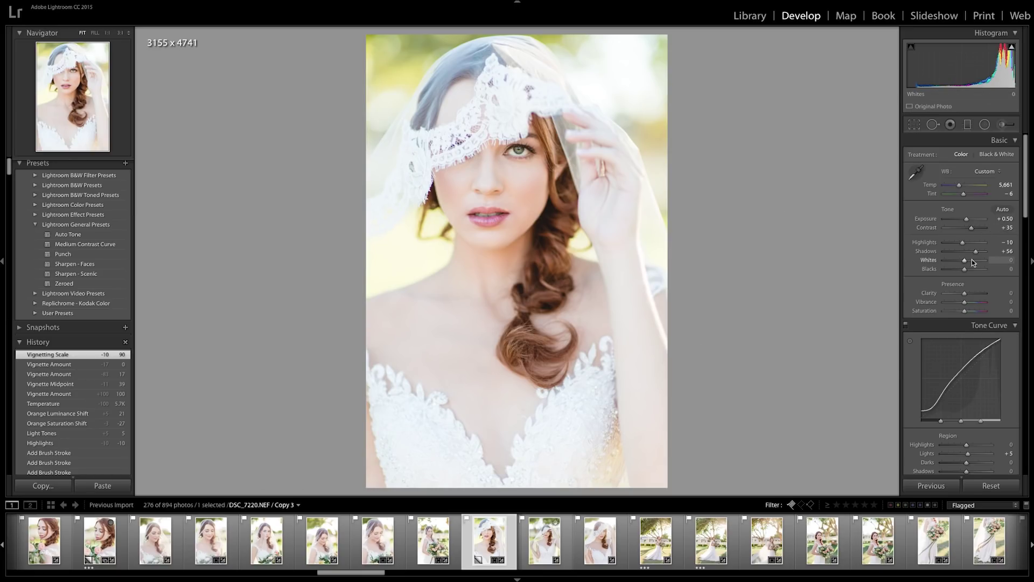
left_click(1002, 125)
left_click(963, 157)
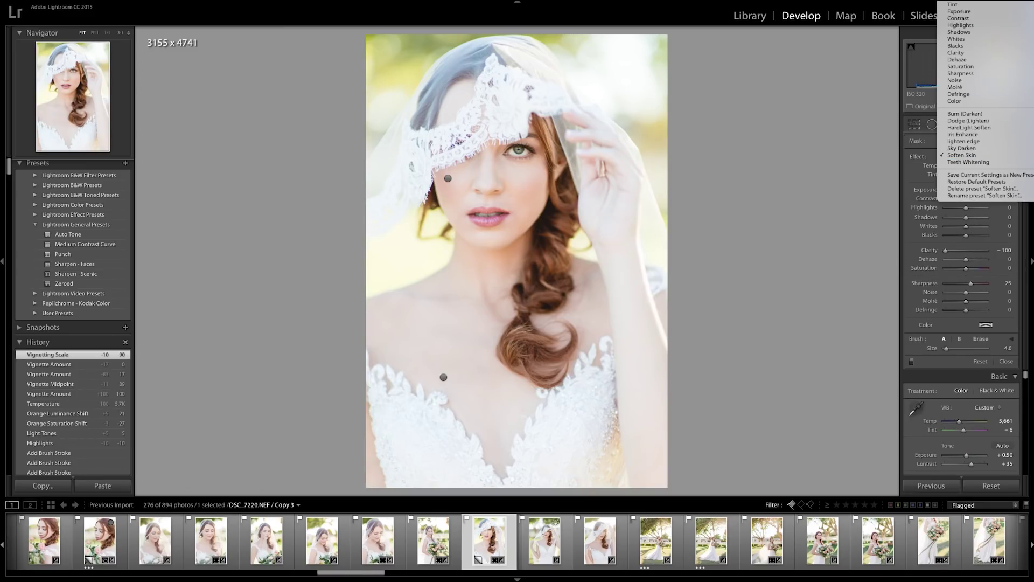
left_click(962, 16)
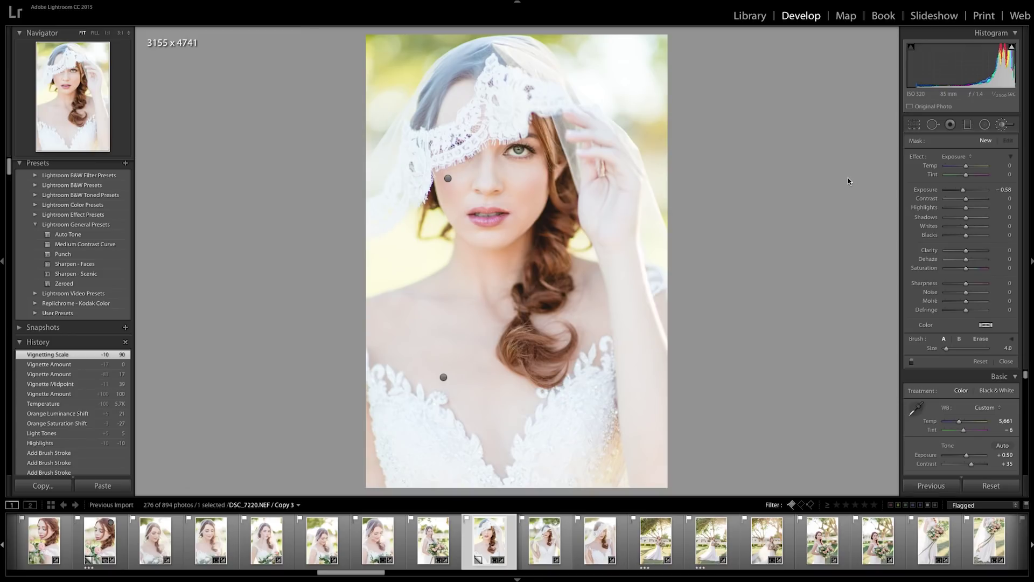
scroll(388, 163, "up", 6)
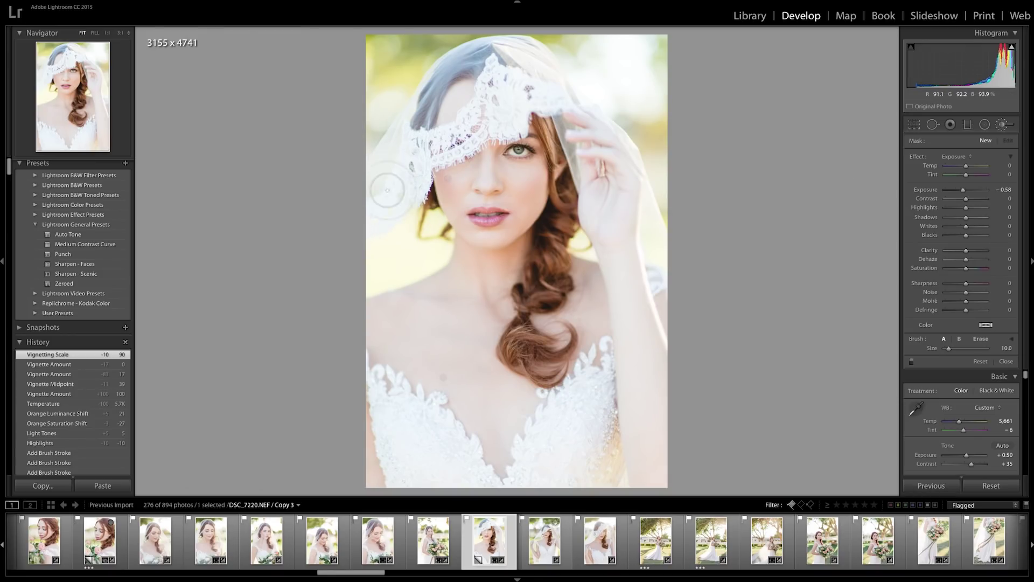
mouse_move(415, 151)
left_mouse_down()
mouse_move(456, 480)
mouse_move(399, 431)
mouse_move(404, 447)
left_mouse_up()
scroll(403, 448, "up", 1)
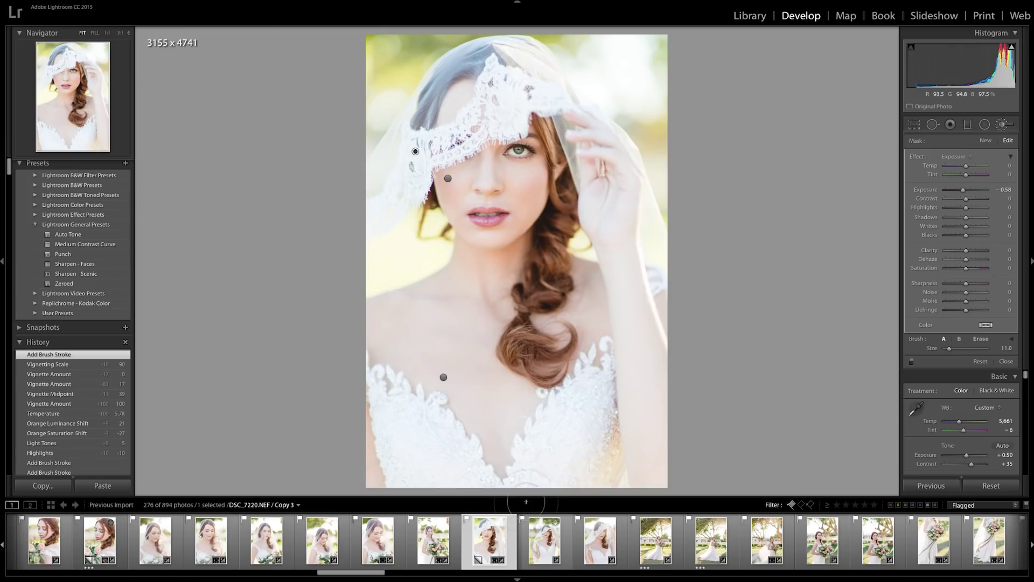
mouse_move(546, 456)
left_mouse_down()
mouse_move(534, 468)
mouse_move(594, 391)
left_mouse_up()
left_click(584, 441)
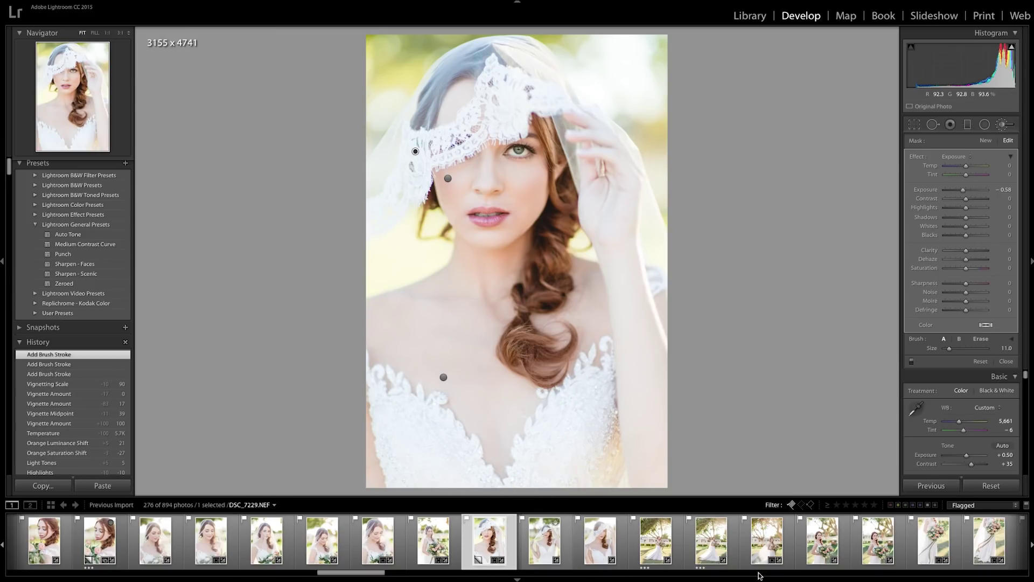
left_click_drag(512, 92, 506, 115)
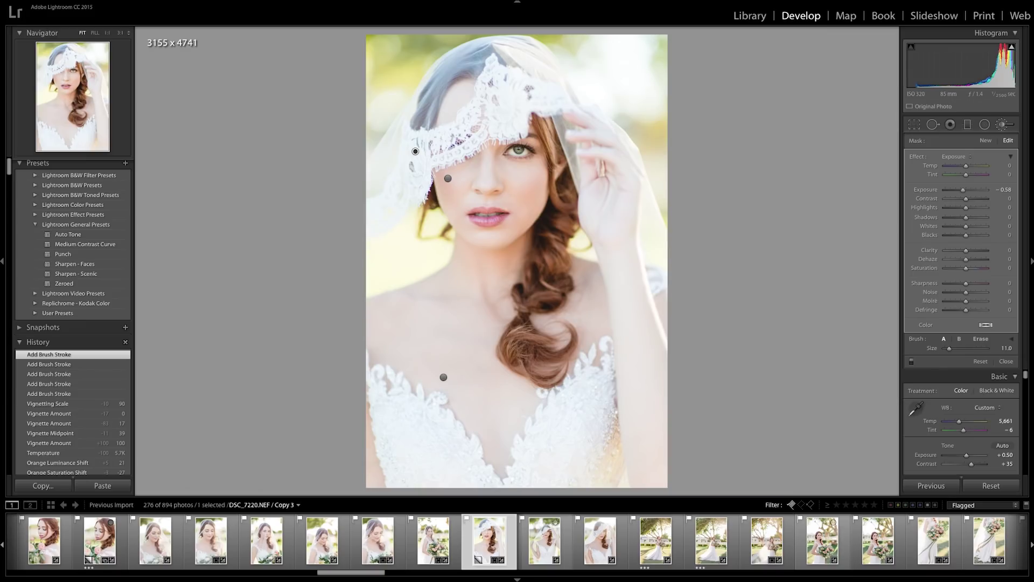
left_click(1005, 125)
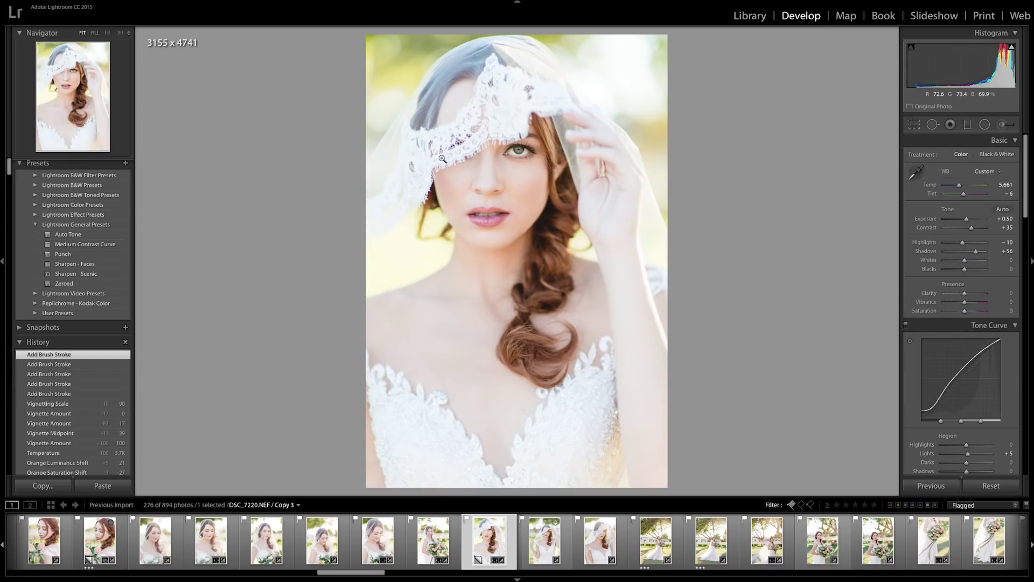
Start a new brush adjustment with Temp 15 and Exposure -0.58 and paint it over the raised hand and arm
left_click(1005, 124)
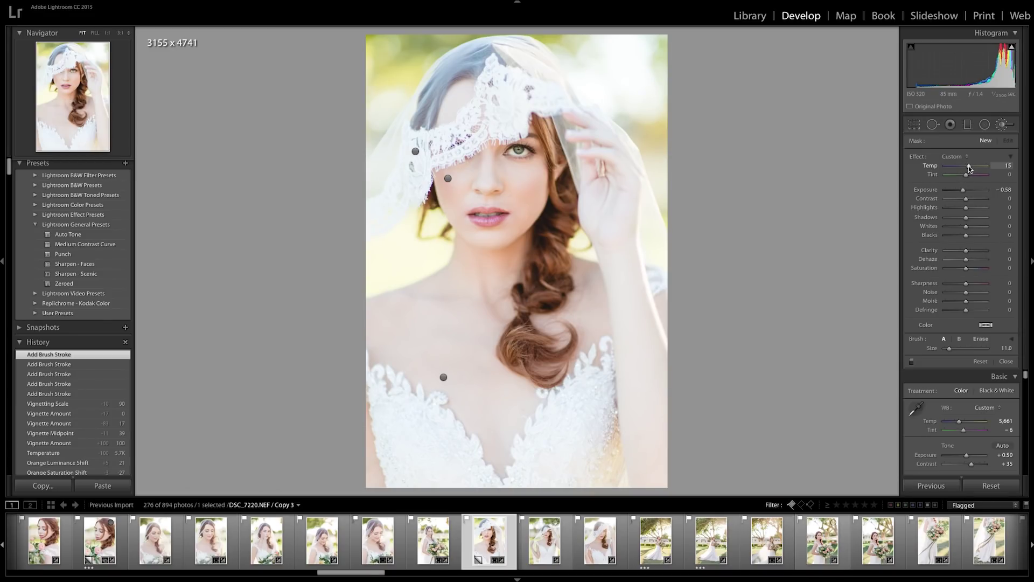
key("bracketright")
mouse_move(606, 159)
left_mouse_down()
mouse_move(644, 460)
mouse_move(651, 231)
mouse_move(597, 203)
mouse_move(593, 220)
mouse_move(611, 141)
mouse_move(628, 380)
mouse_move(644, 323)
mouse_move(653, 512)
mouse_move(623, 310)
mouse_move(622, 372)
left_mouse_up()
key("bracketleft")
key("bracketleft")
key("bracketright")
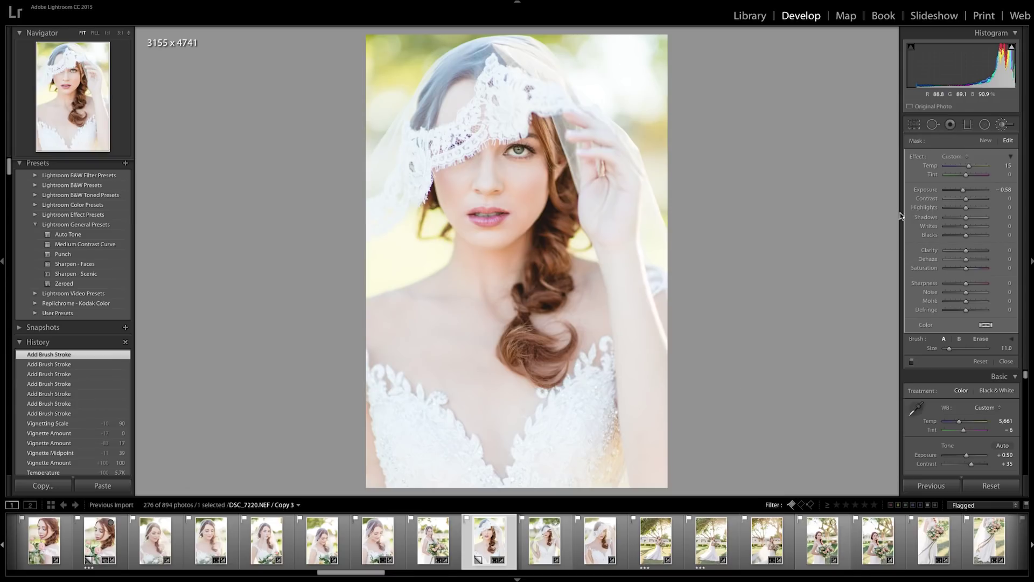
Refine the arm's brush adjustment with Tint 12, a small Temp change and another stroke along the arm
left_click(968, 174)
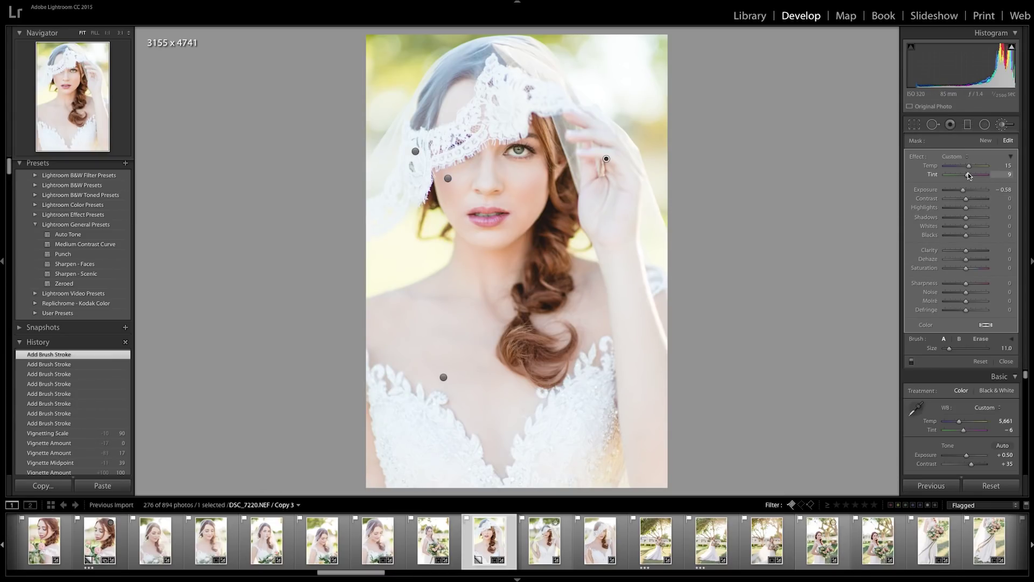
left_click_drag(967, 175, 969, 175)
key("bracketright")
key("bracketright")
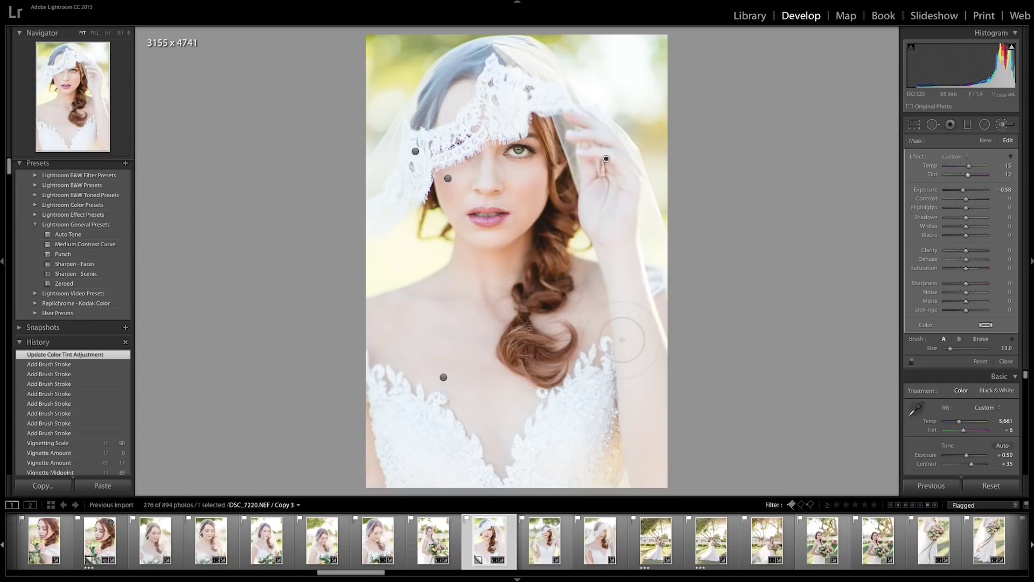
left_click_drag(622, 340, 625, 301)
key("bracketleft")
key("bracketleft")
key("bracketleft")
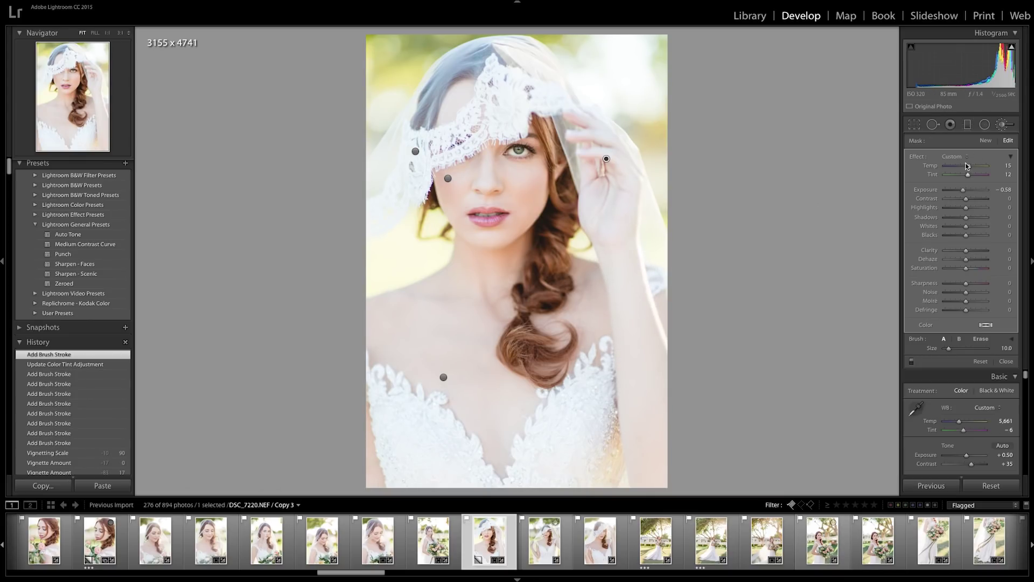
left_click_drag(967, 166, 967, 166)
left_click(1007, 126)
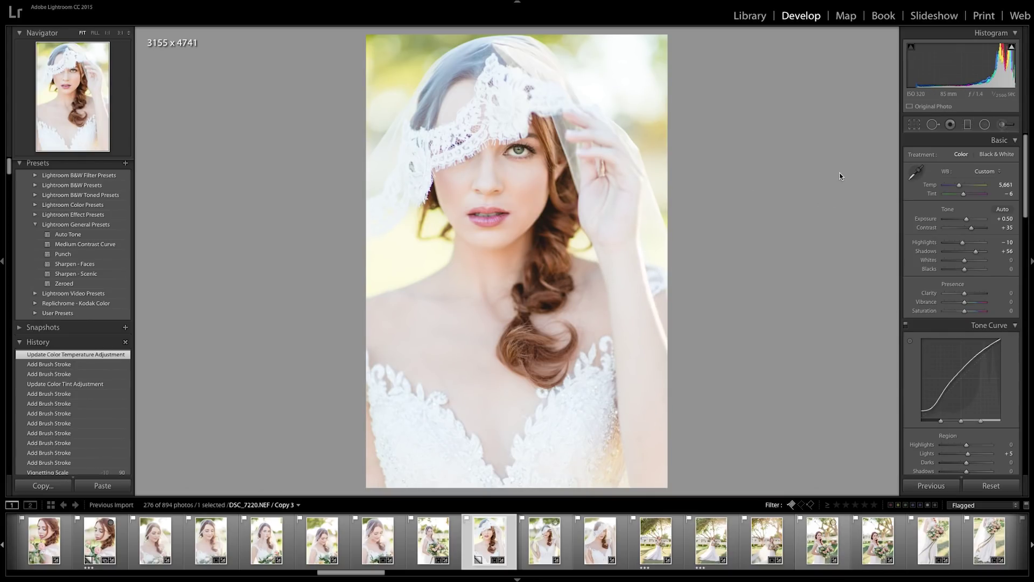
Compare the edited portrait with its unedited before version
key("backslash")
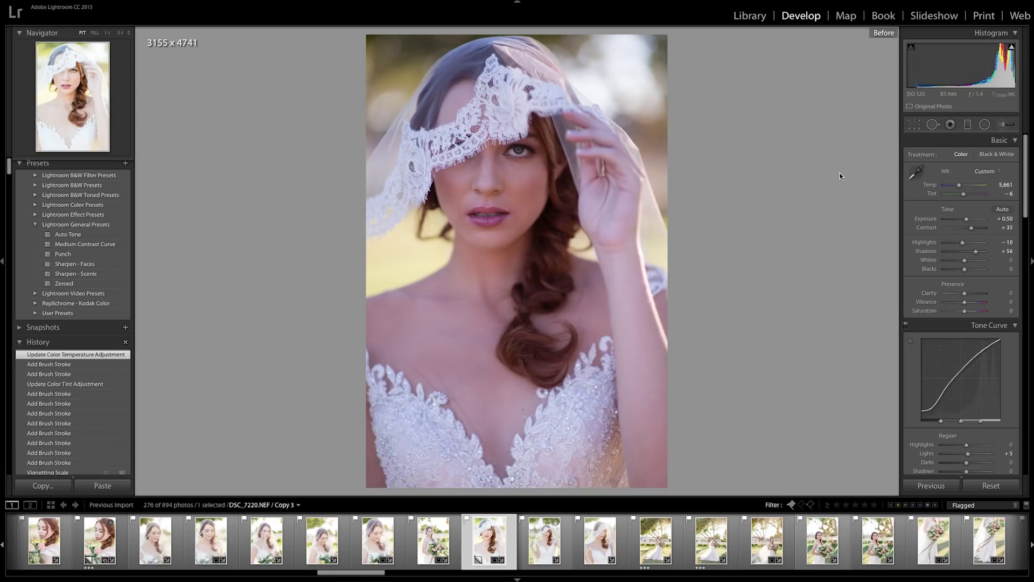
key("backslash")
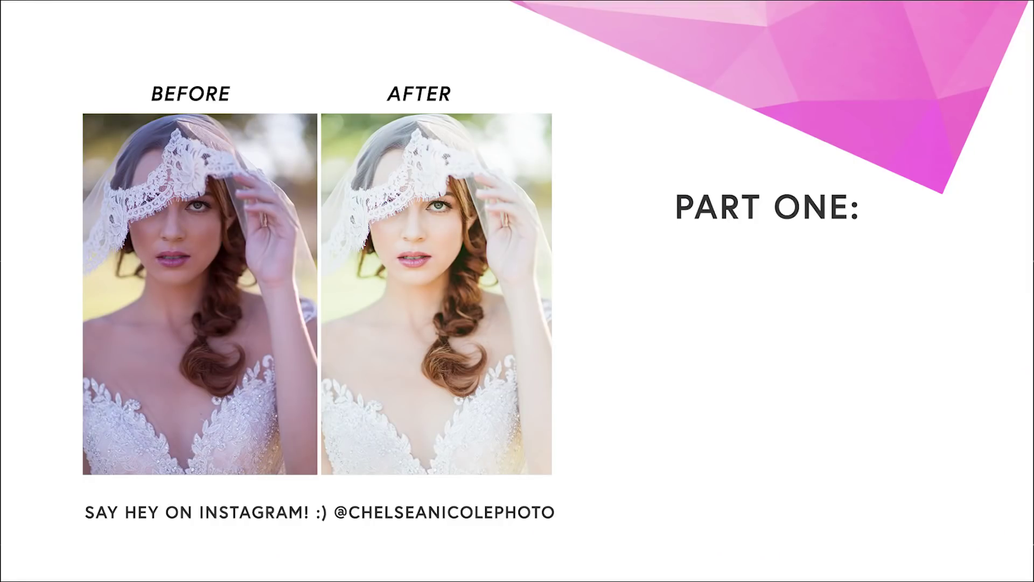